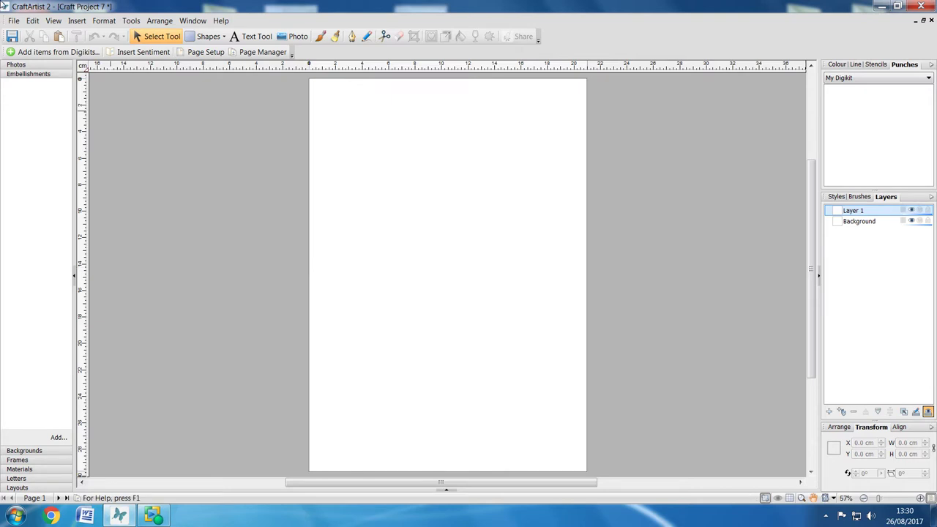
- Import the left and right side insert, SPRAY CARD DECOUPAGE and SPRAY CARD PDFs together
{"action": "left_click", "coordinate": [14, 20]}
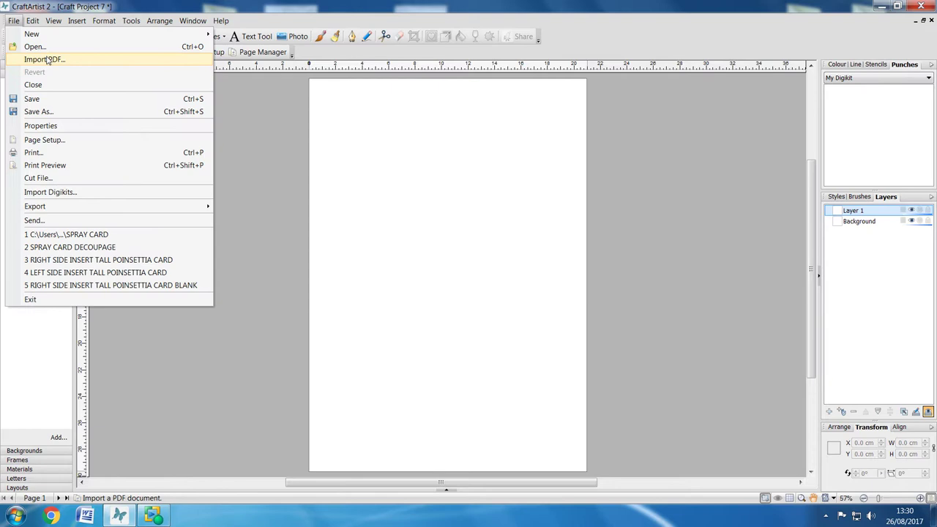
{"action": "left_click", "coordinate": [47, 59]}
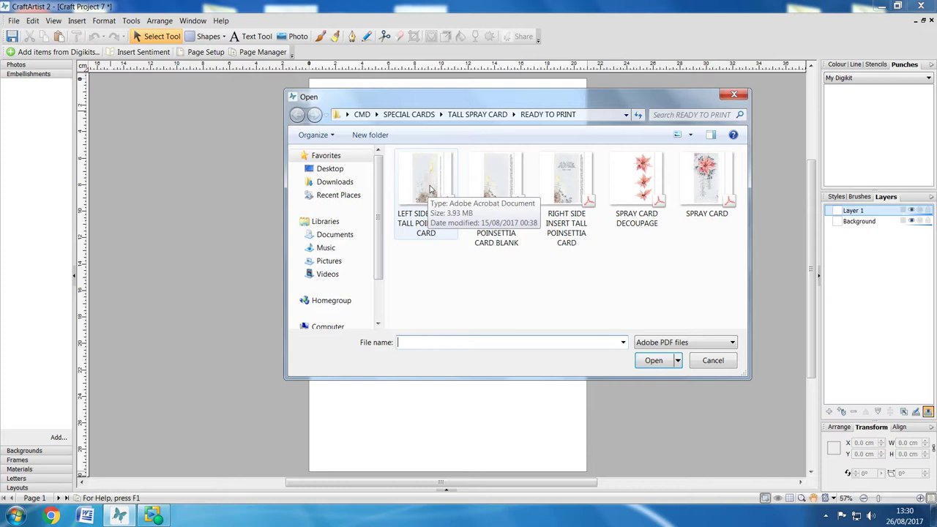
{"action": "left_click", "coordinate": [431, 189]}
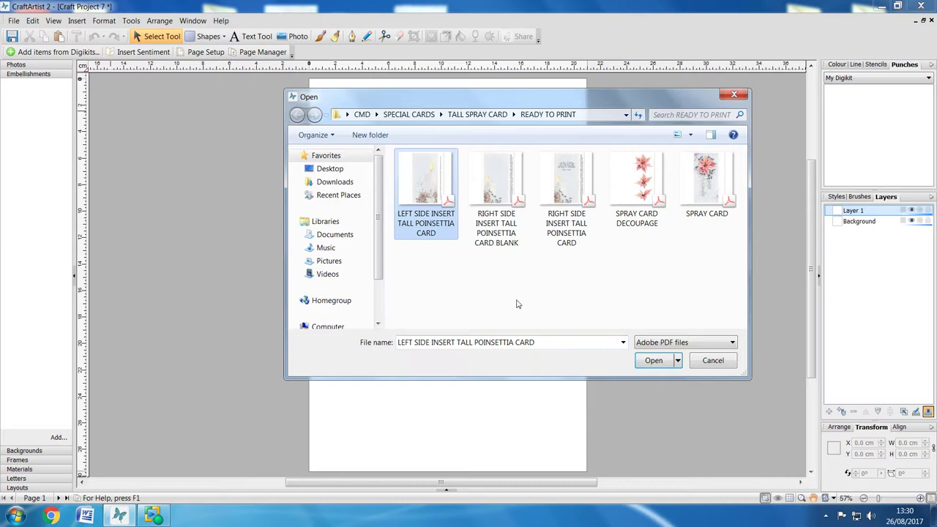
{"action": "left_click", "coordinate": [569, 193], "text": "ctrl"}
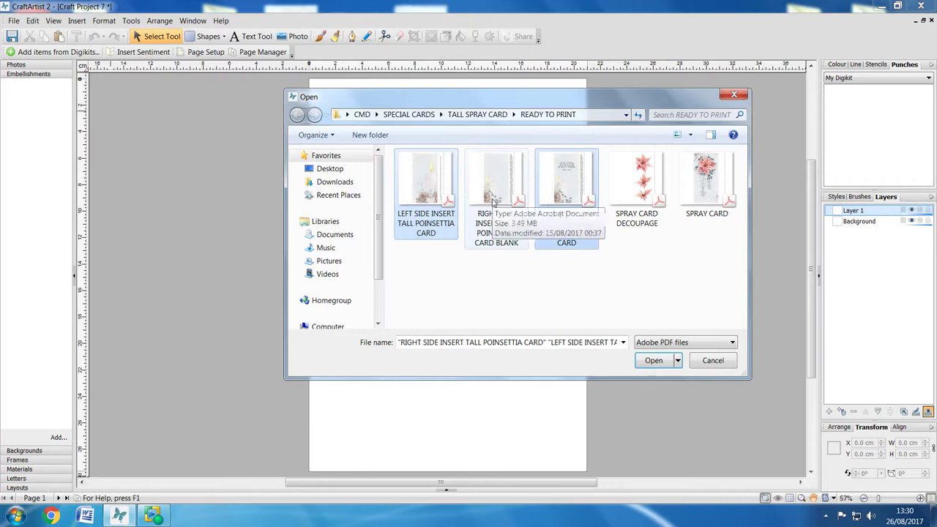
{"action": "left_click", "coordinate": [634, 205], "text": "ctrl"}
{"action": "left_click", "coordinate": [710, 197], "text": "ctrl"}
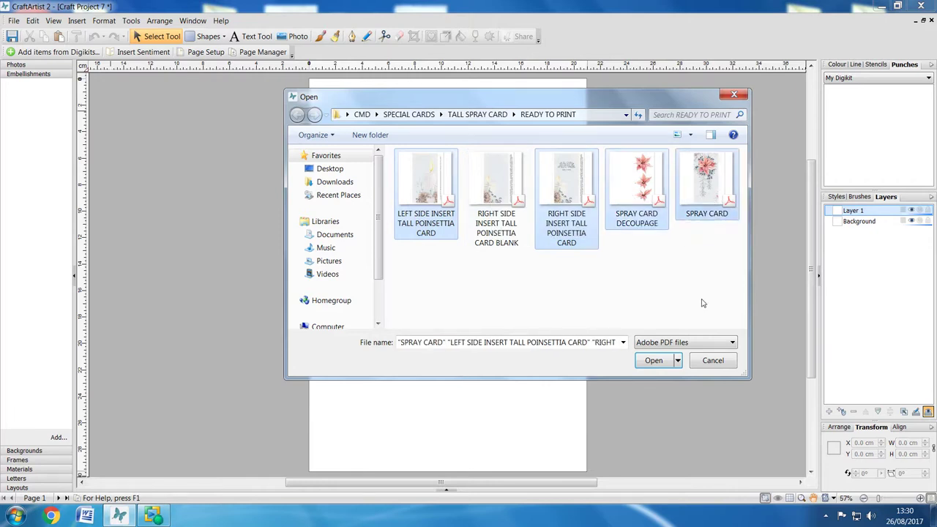
{"action": "left_click", "coordinate": [649, 362]}
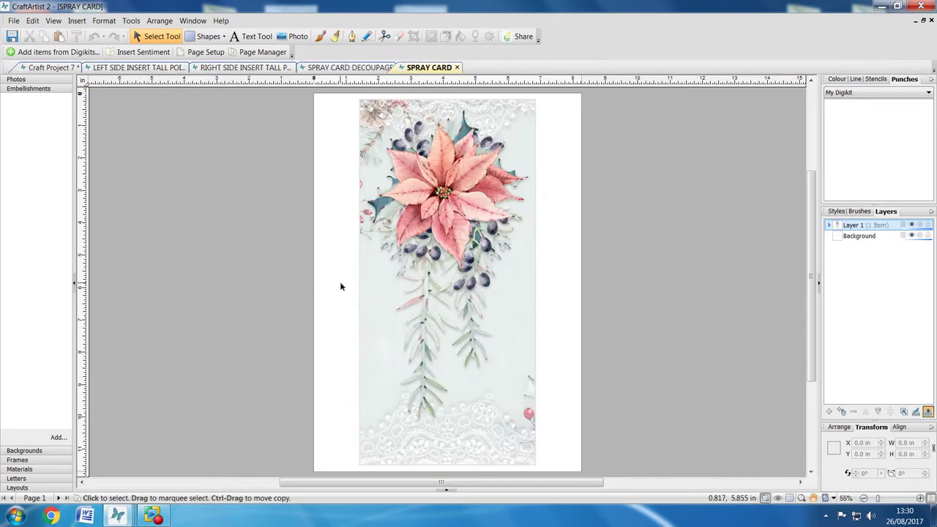
- Review Craft Project 7 and each imported card, ending on the LEFT SIDE INSERT TALL POINSETTIA CARD
{"action": "left_click", "coordinate": [48, 67]}
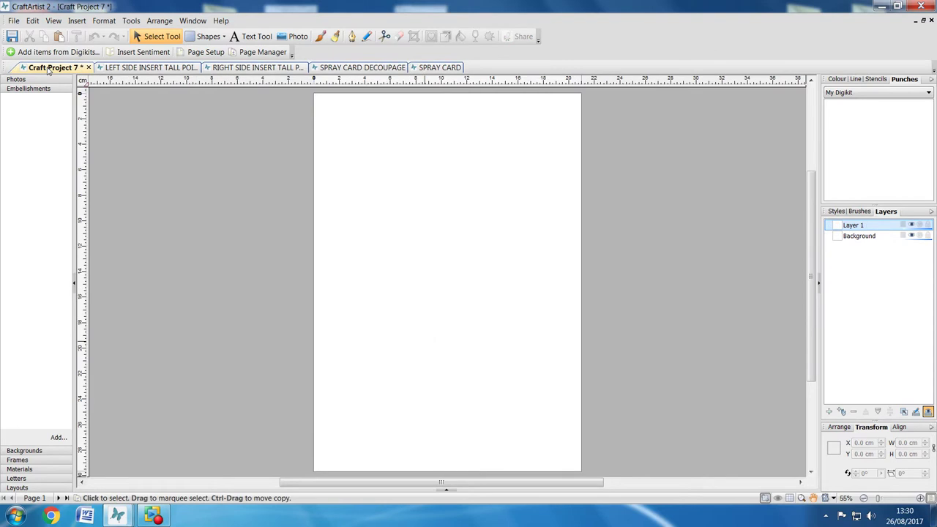
{"action": "left_click", "coordinate": [152, 67]}
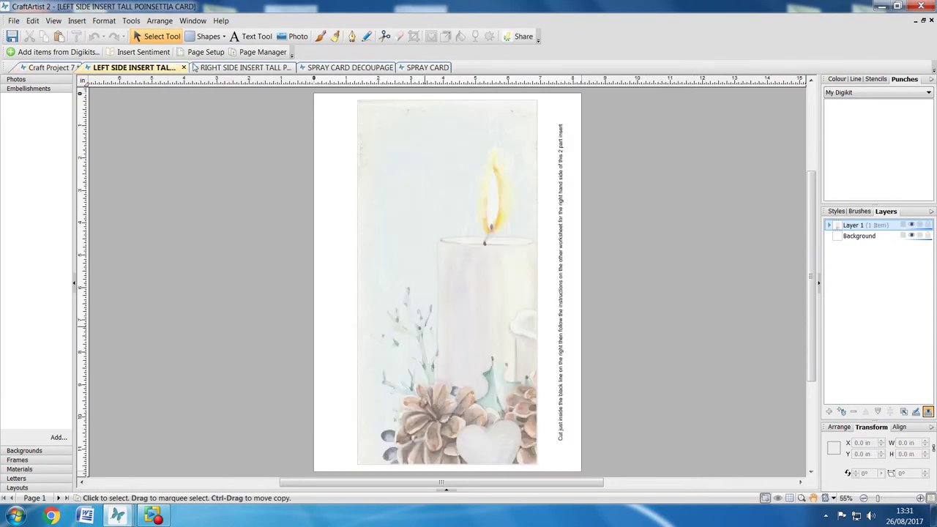
{"action": "left_click", "coordinate": [220, 67]}
{"action": "left_click", "coordinate": [351, 67]}
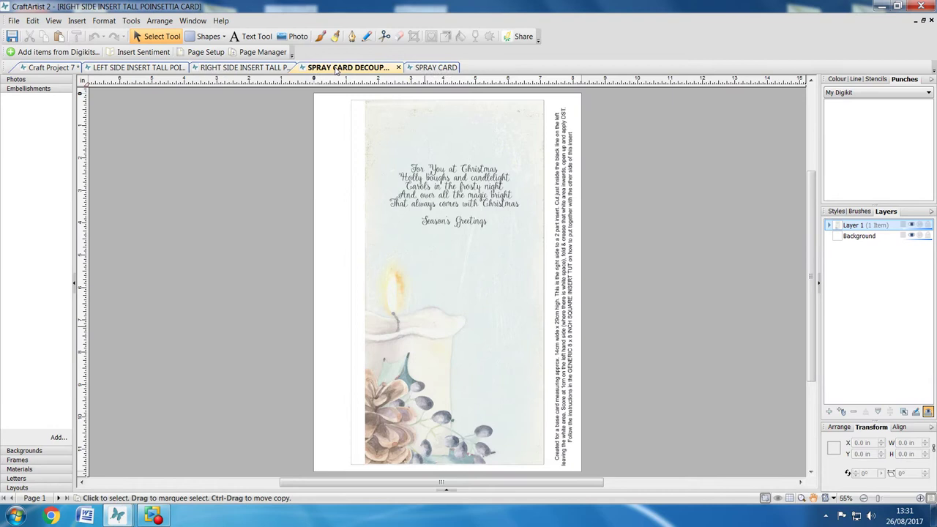
{"action": "left_click", "coordinate": [427, 68]}
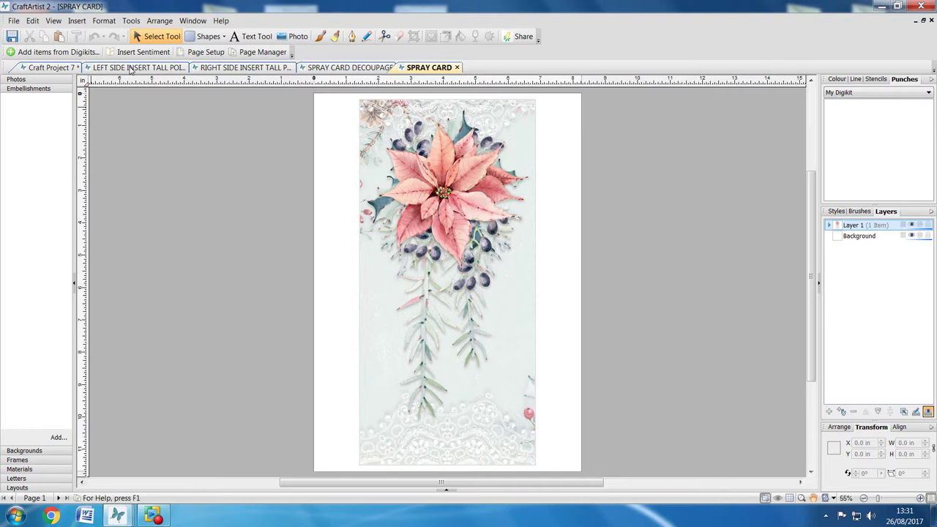
{"action": "left_click", "coordinate": [132, 68]}
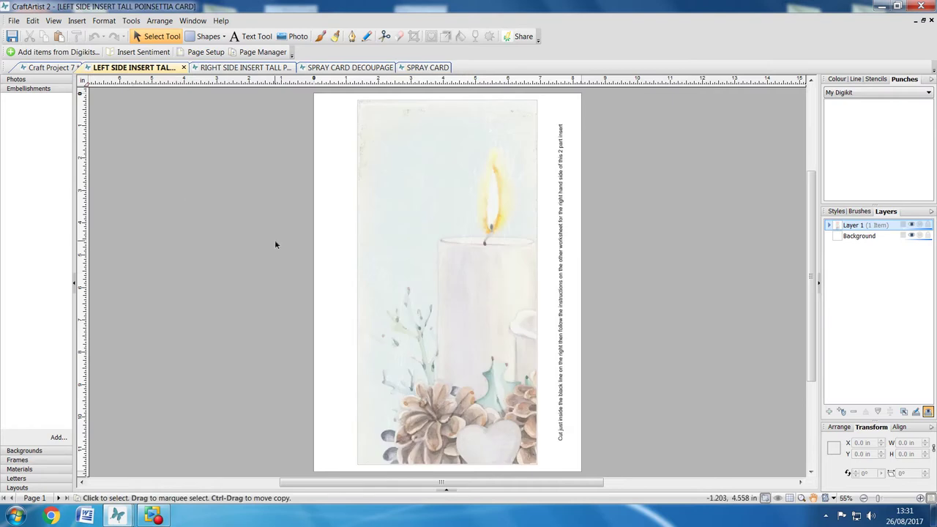
- Crop the left insert to its candle artwork, trimming off the side instructions
{"action": "left_click", "coordinate": [446, 182]}
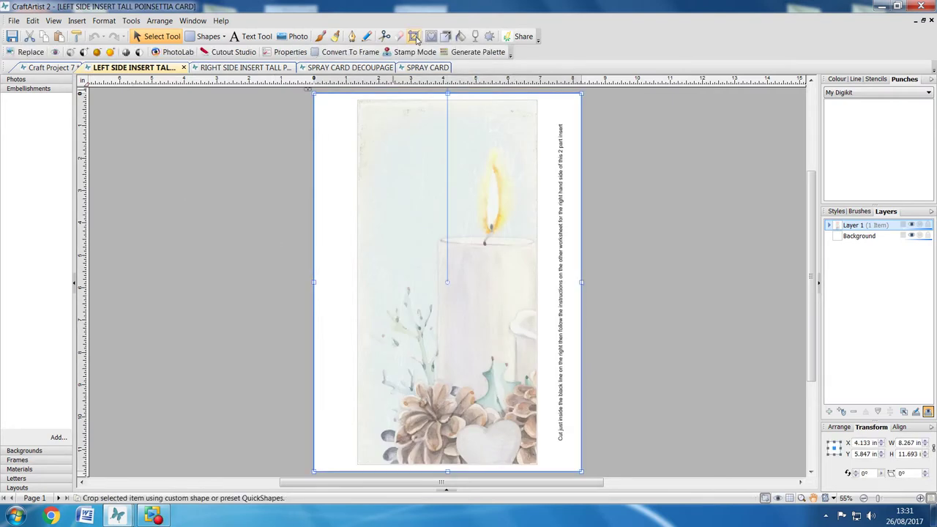
{"action": "left_click", "coordinate": [413, 37]}
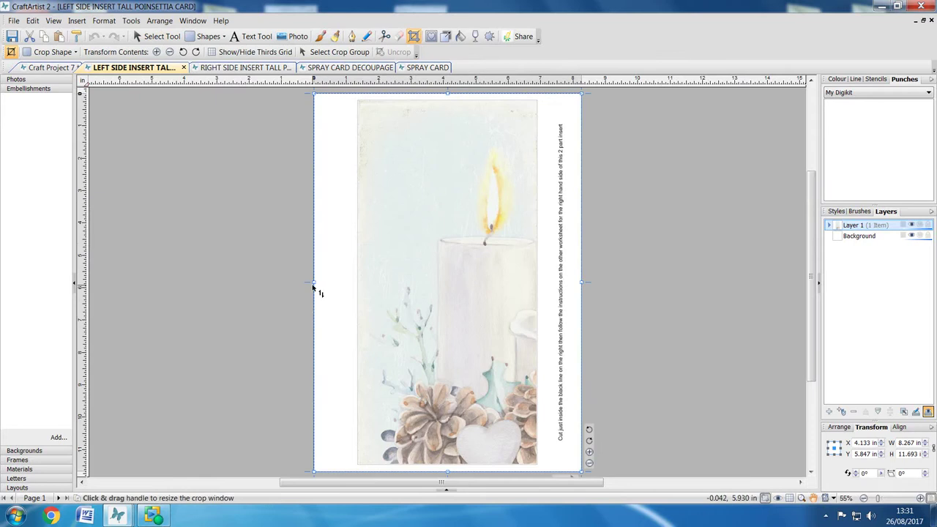
{"action": "left_click_drag", "start_coordinate": [313, 283], "coordinate": [353, 285]}
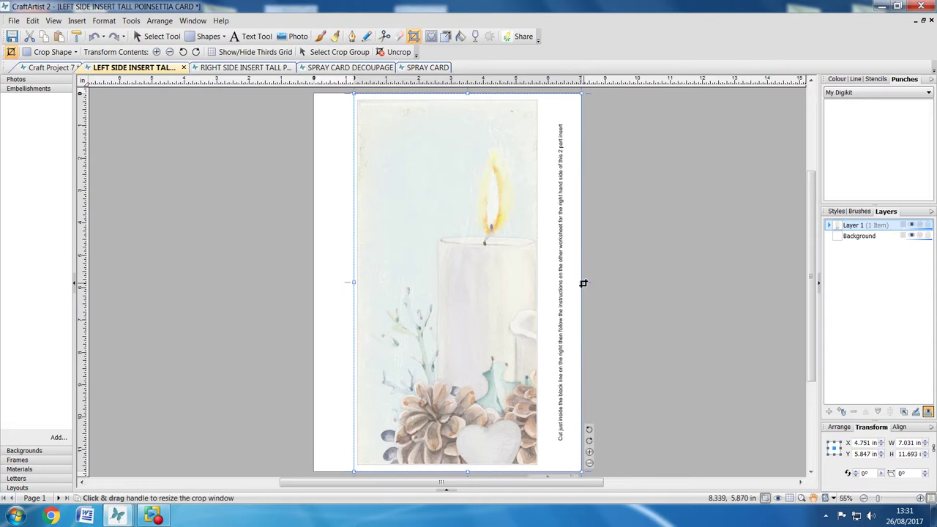
{"action": "left_click_drag", "start_coordinate": [581, 283], "coordinate": [540, 284]}
{"action": "left_click", "coordinate": [671, 279]}
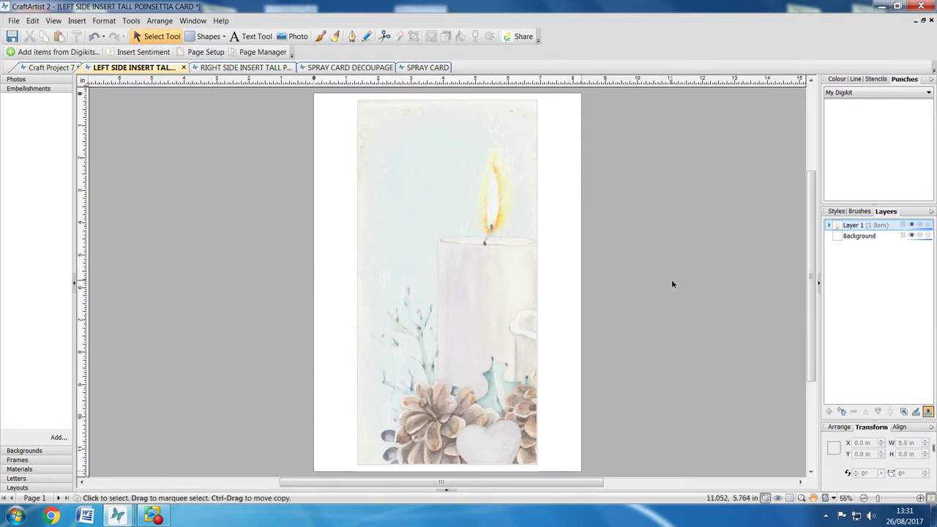
- Trim the right insert's left and right edges to its verse panel border
{"action": "left_click", "coordinate": [205, 71]}
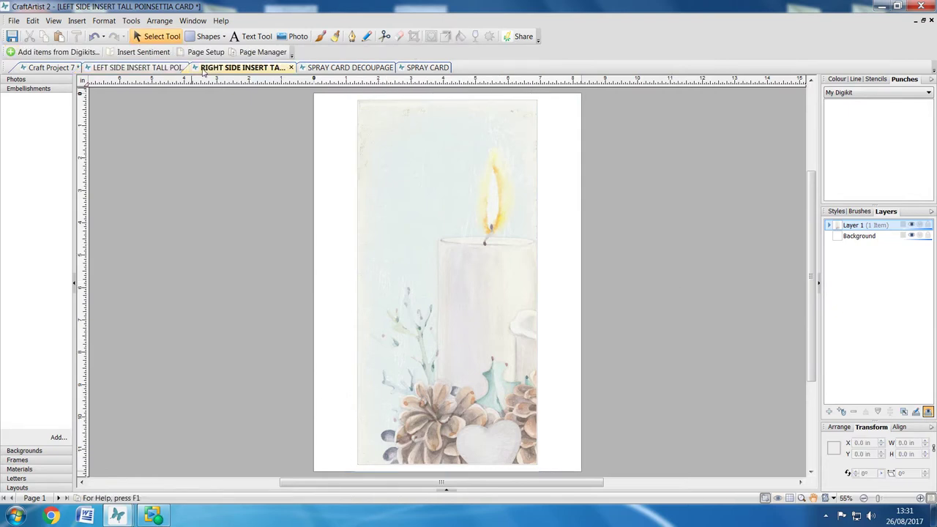
{"action": "left_click", "coordinate": [376, 244]}
{"action": "left_click", "coordinate": [414, 36]}
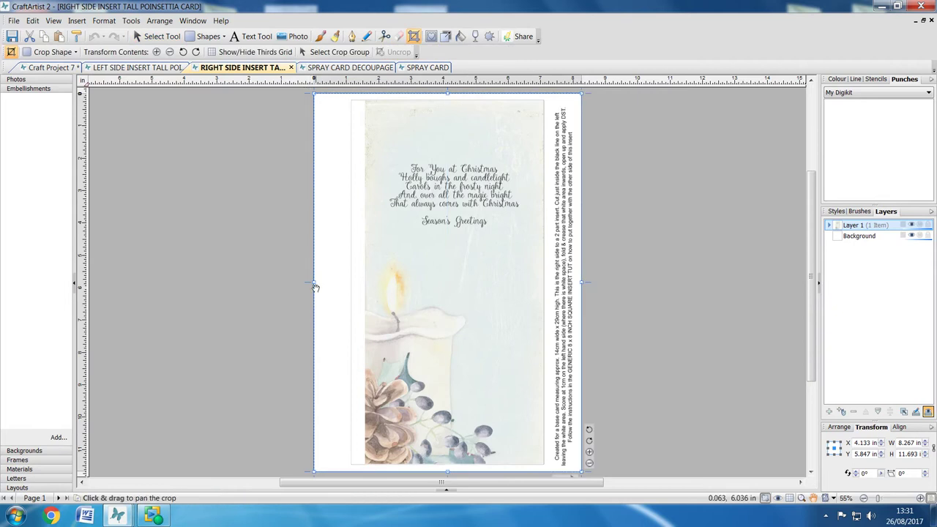
{"action": "left_click_drag", "start_coordinate": [315, 287], "coordinate": [348, 287]}
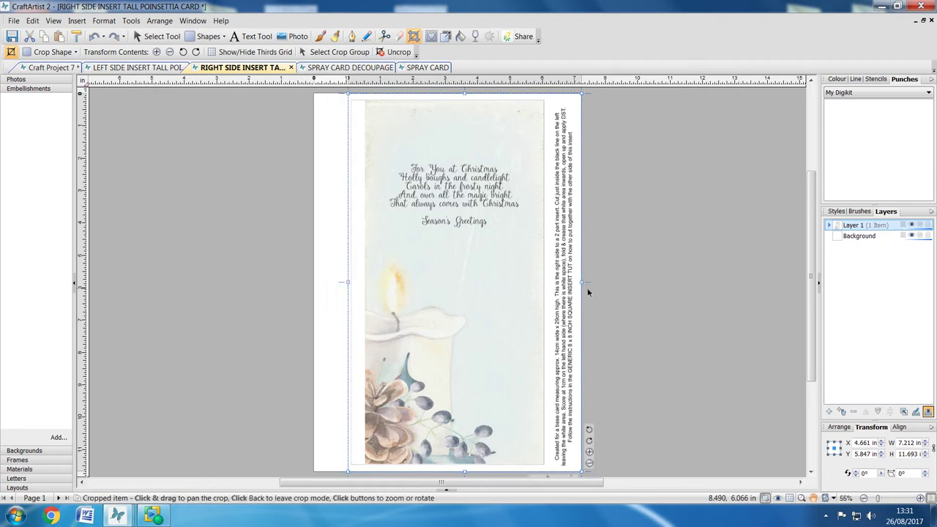
{"action": "left_click_drag", "start_coordinate": [581, 282], "coordinate": [545, 281]}
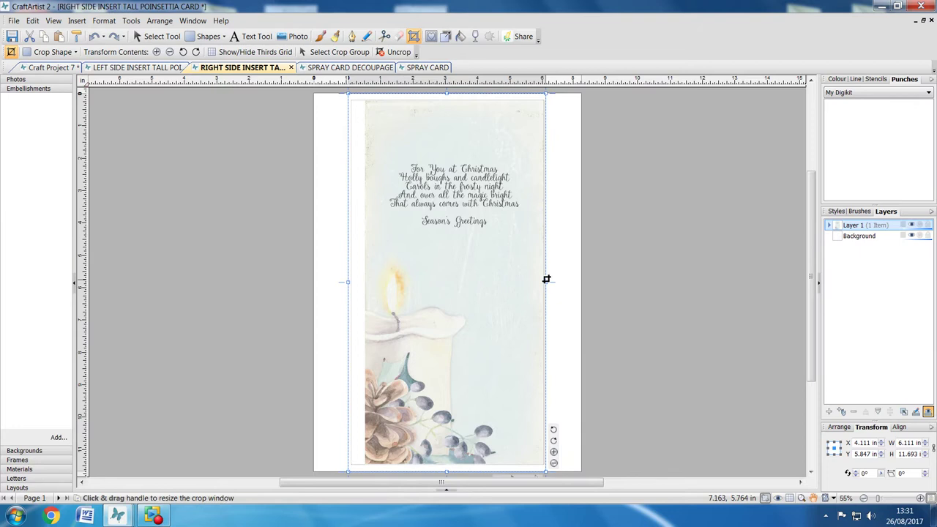
- Apply the right insert crop and trim SPRAY CARD DECOUPAGE's left edge to the poinsettia column
{"action": "left_click", "coordinate": [213, 244]}
{"action": "left_click", "coordinate": [349, 68]}
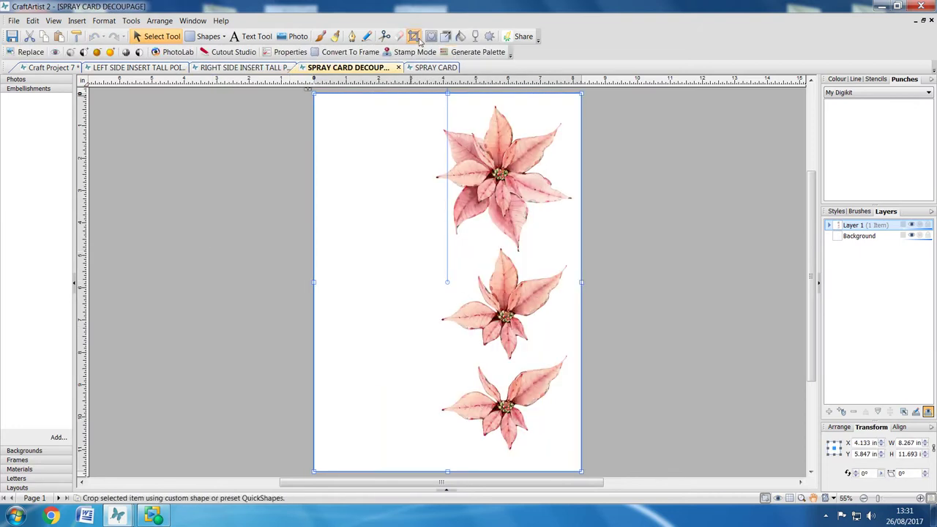
{"action": "left_click", "coordinate": [414, 37]}
{"action": "left_click_drag", "start_coordinate": [314, 280], "coordinate": [432, 282]}
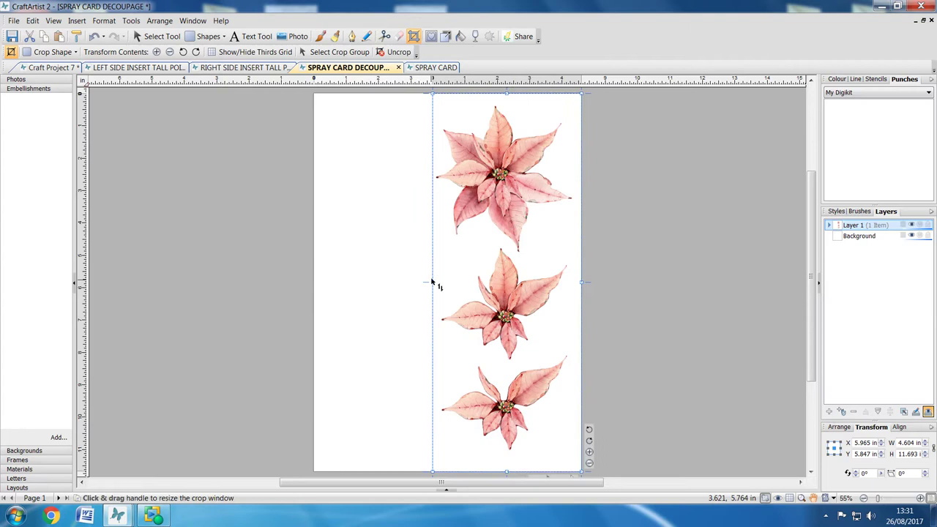
{"action": "left_click", "coordinate": [230, 261]}
- Crop the SPRAY CARD image close to its artwork, about 5.674 in wide
{"action": "left_click", "coordinate": [435, 67]}
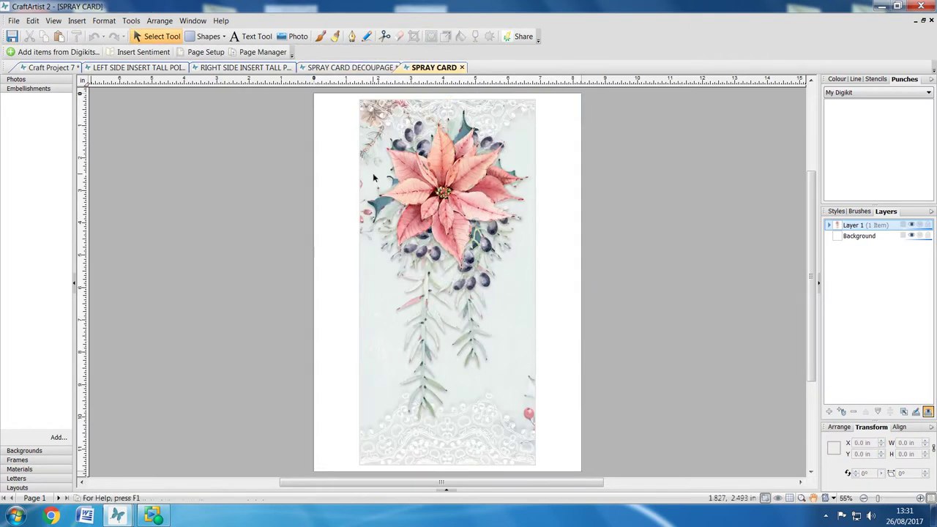
{"action": "left_click", "coordinate": [447, 146]}
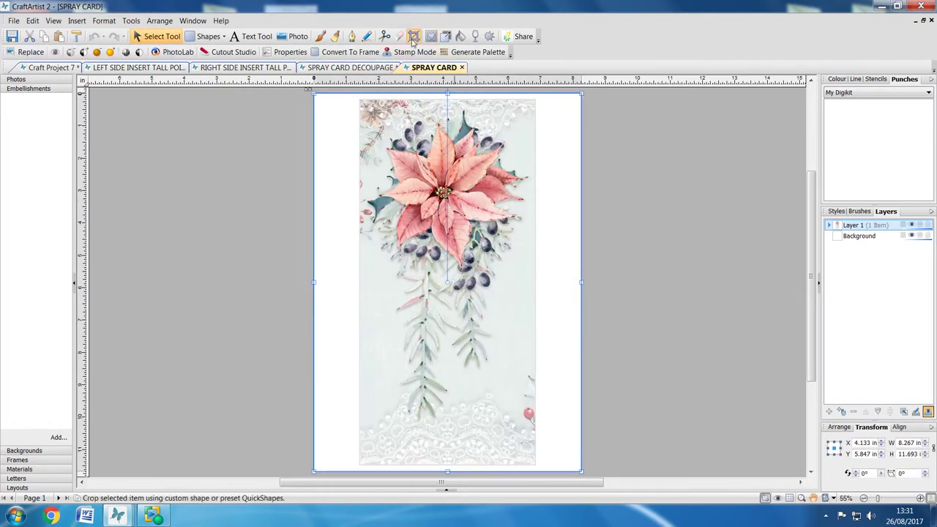
{"action": "left_click", "coordinate": [414, 35]}
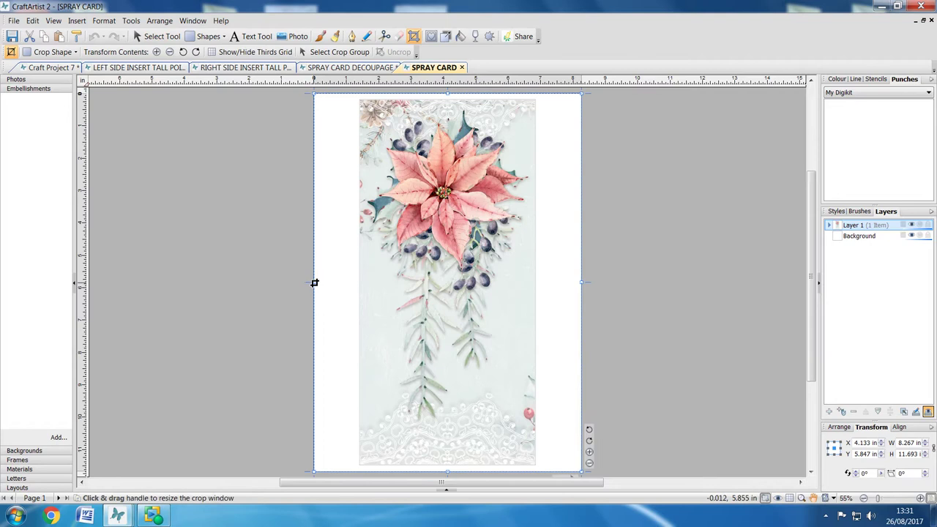
{"action": "left_click_drag", "start_coordinate": [314, 283], "coordinate": [357, 283]}
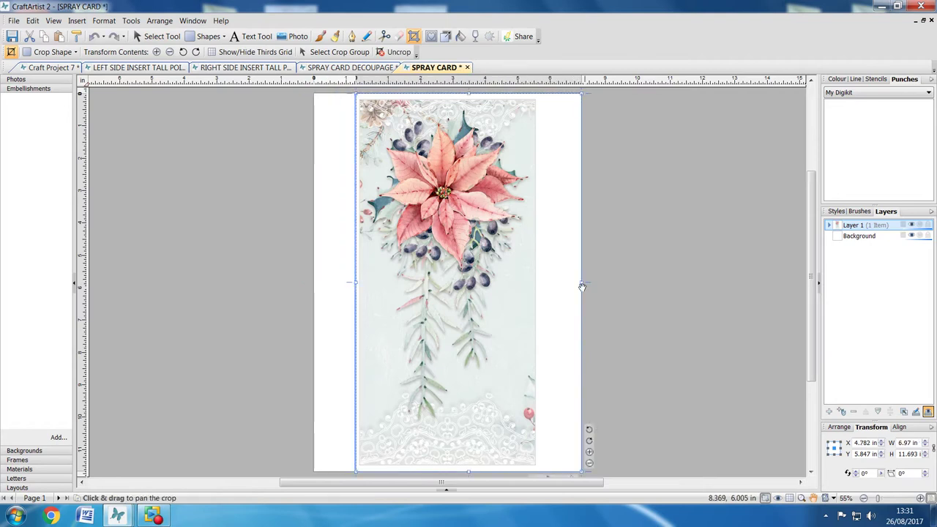
{"action": "left_click_drag", "start_coordinate": [582, 282], "coordinate": [539, 282]}
{"action": "left_click", "coordinate": [694, 255]}
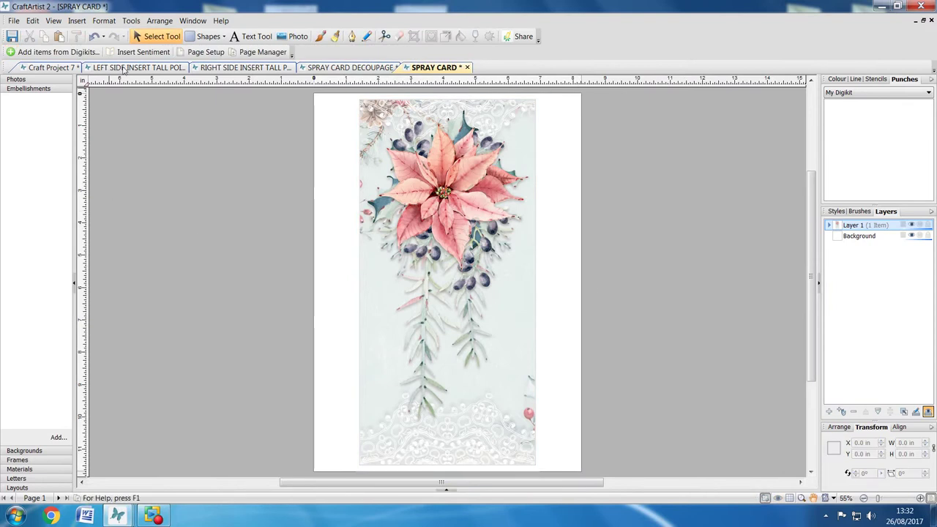
- Move the cropped candle insert into Craft Project 7 and close the left insert without saving
{"action": "left_click", "coordinate": [133, 67]}
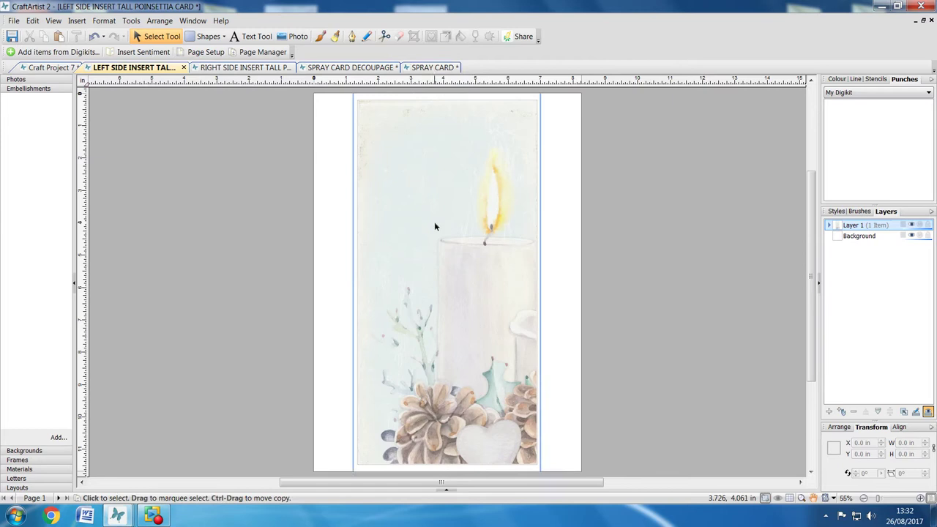
{"action": "left_click", "coordinate": [434, 223]}
{"action": "right_click", "coordinate": [435, 226]}
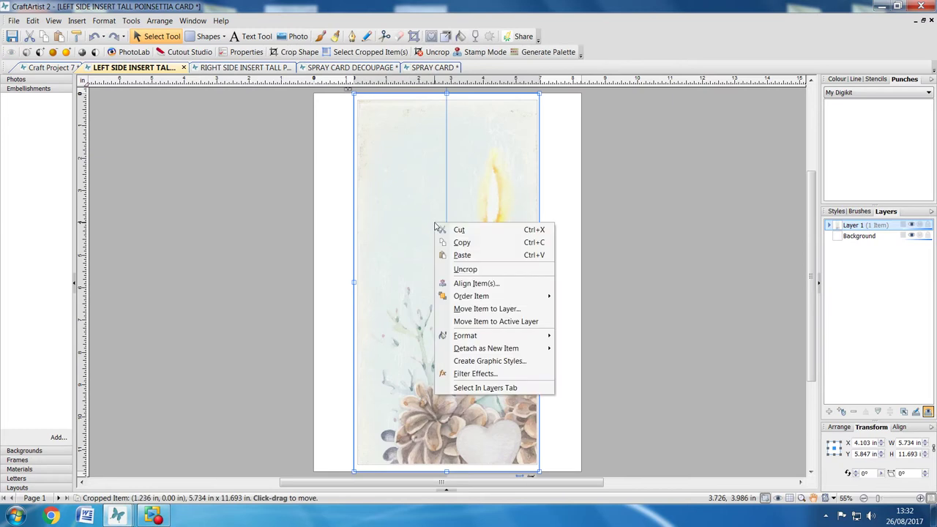
{"action": "left_click", "coordinate": [458, 230]}
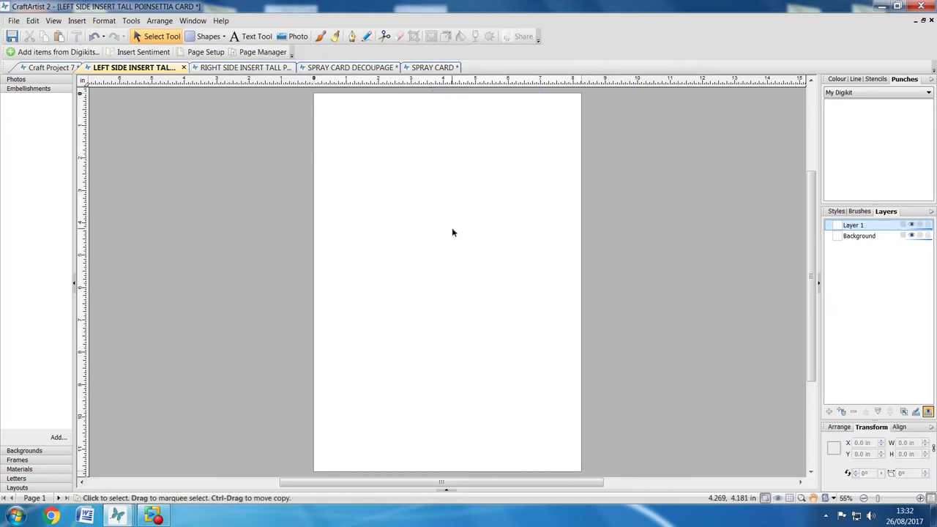
{"action": "left_click", "coordinate": [42, 67]}
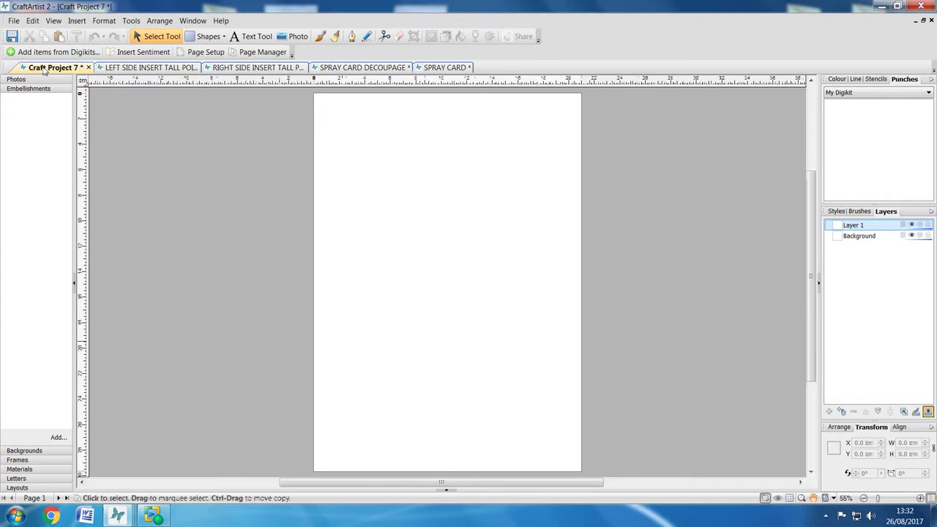
{"action": "right_click", "coordinate": [367, 149]}
{"action": "left_click", "coordinate": [393, 221]}
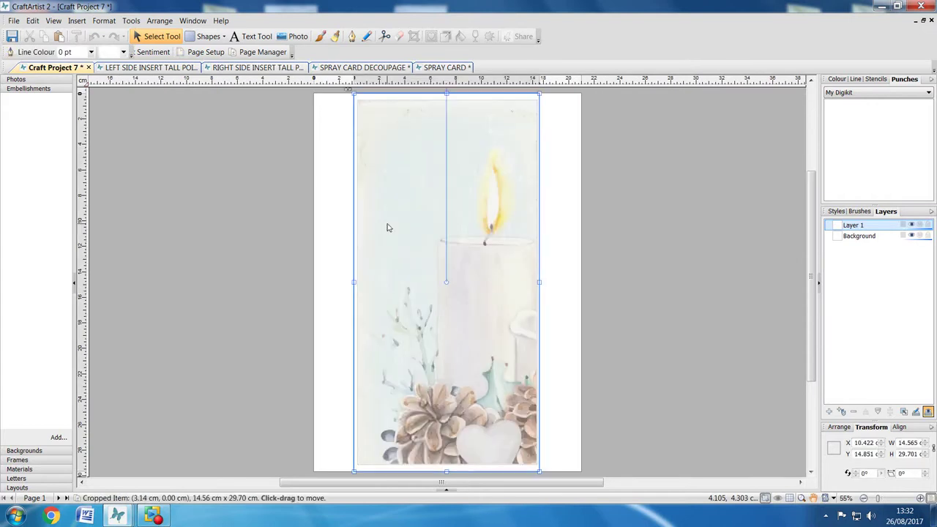
{"action": "left_click", "coordinate": [154, 129]}
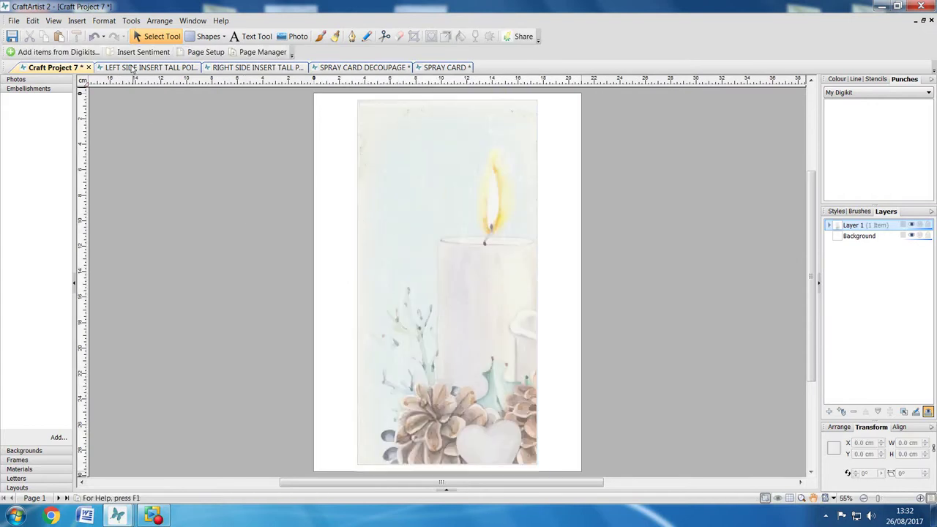
{"action": "left_click", "coordinate": [167, 67]}
{"action": "left_click", "coordinate": [183, 68]}
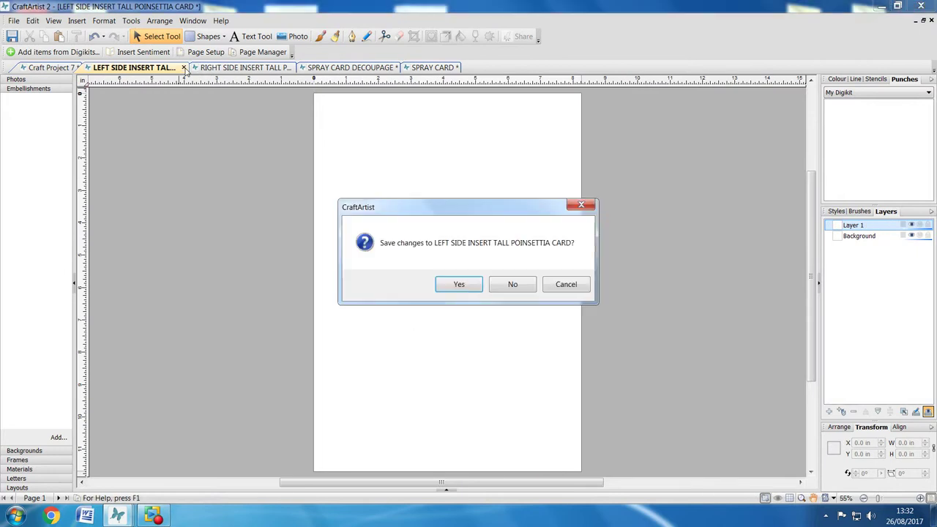
{"action": "left_click", "coordinate": [512, 285]}
- Move the verse insert into Craft Project 7 and close the right insert without saving
{"action": "left_click", "coordinate": [151, 69]}
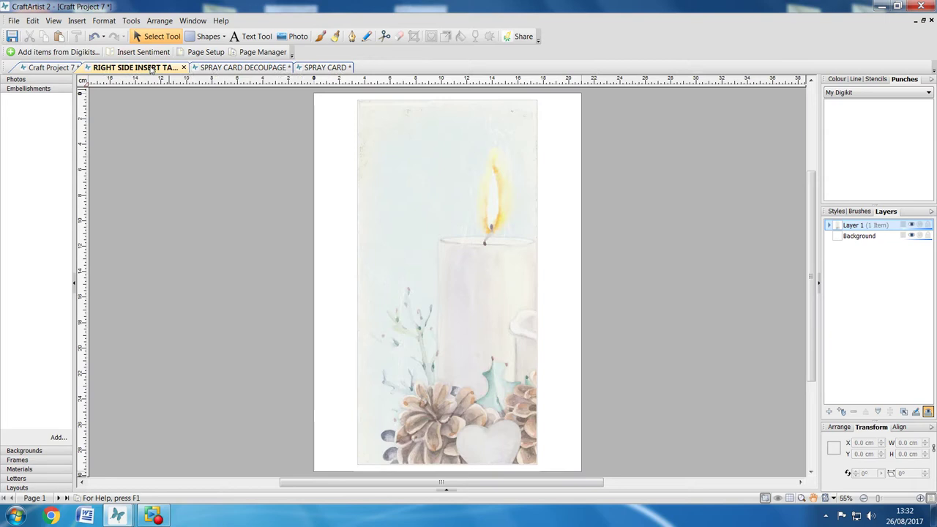
{"action": "left_click", "coordinate": [434, 208]}
{"action": "right_click", "coordinate": [434, 209]}
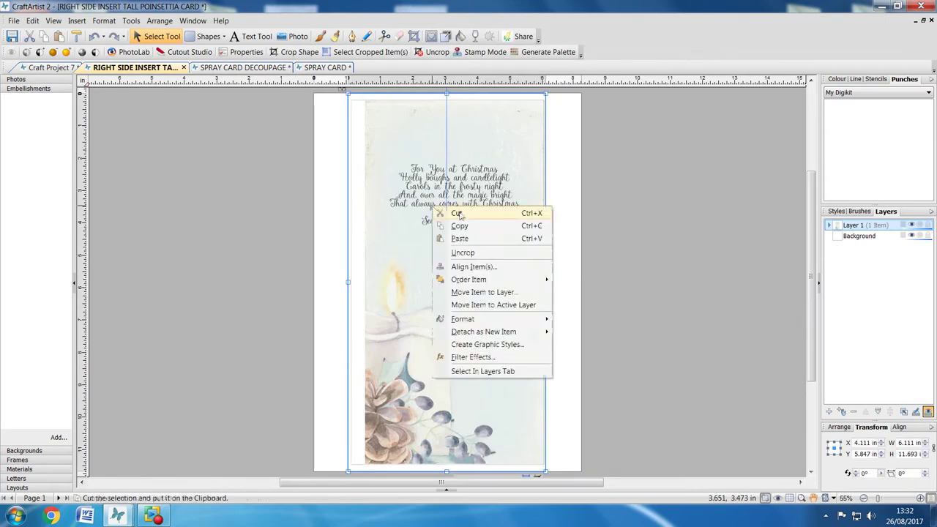
{"action": "left_click", "coordinate": [457, 213]}
{"action": "left_click", "coordinate": [51, 68]}
{"action": "key", "text": "ctrl+v"}
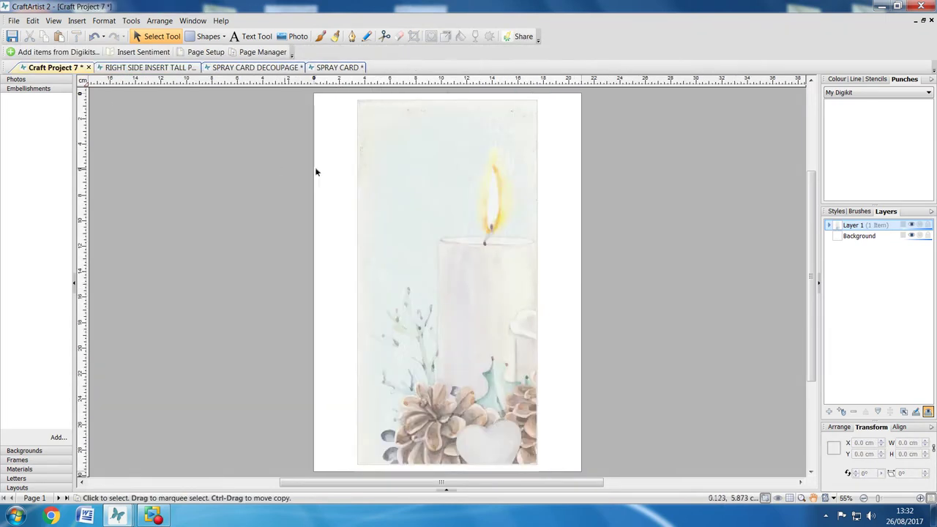
{"action": "right_click", "coordinate": [323, 168]}
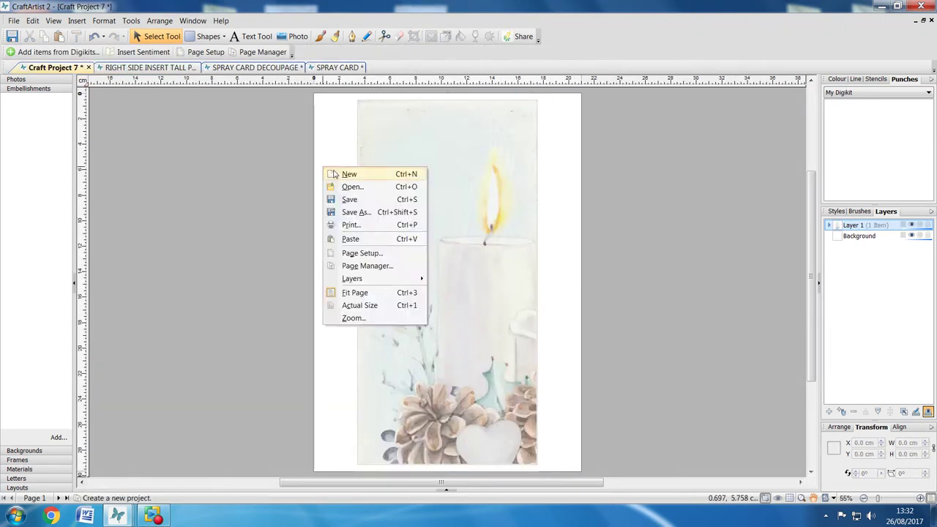
{"action": "left_click", "coordinate": [350, 240]}
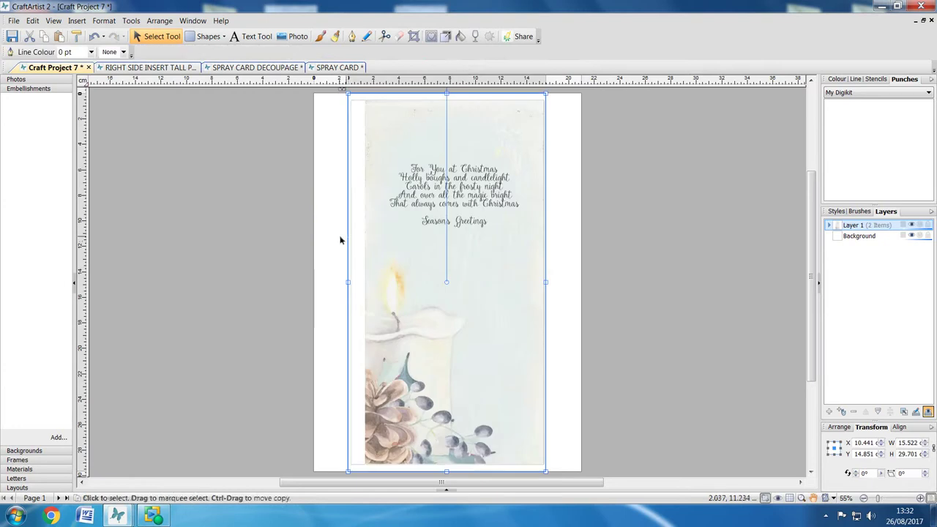
{"action": "left_click", "coordinate": [250, 215]}
{"action": "left_click", "coordinate": [174, 67]}
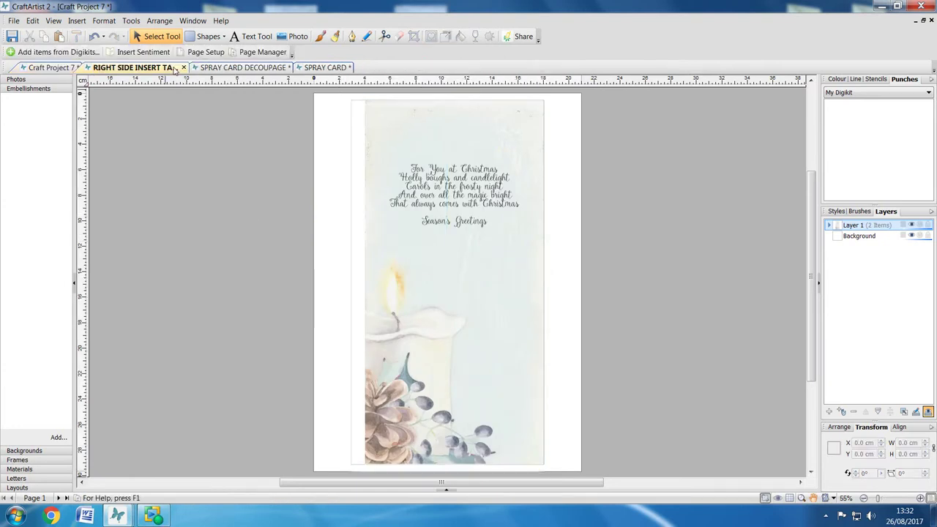
{"action": "left_click", "coordinate": [183, 67]}
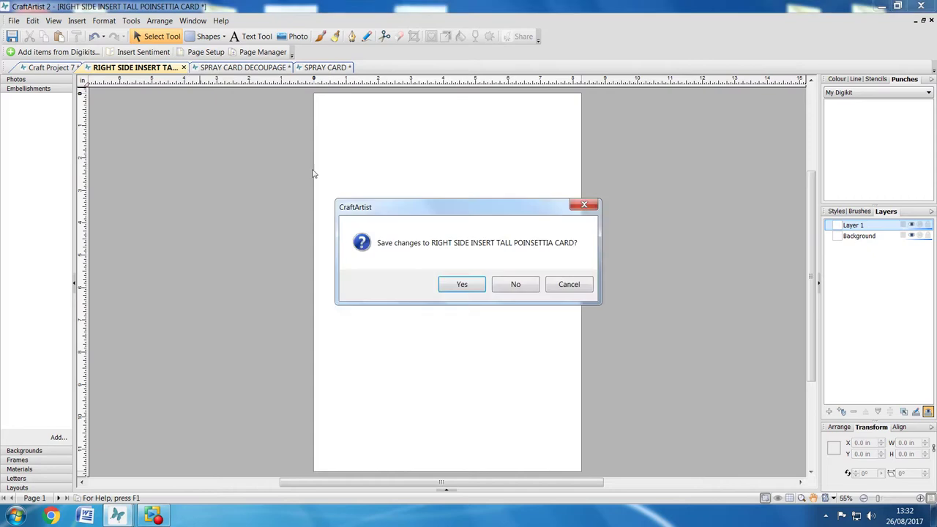
{"action": "left_click", "coordinate": [515, 285]}
{"action": "left_click", "coordinate": [136, 67]}
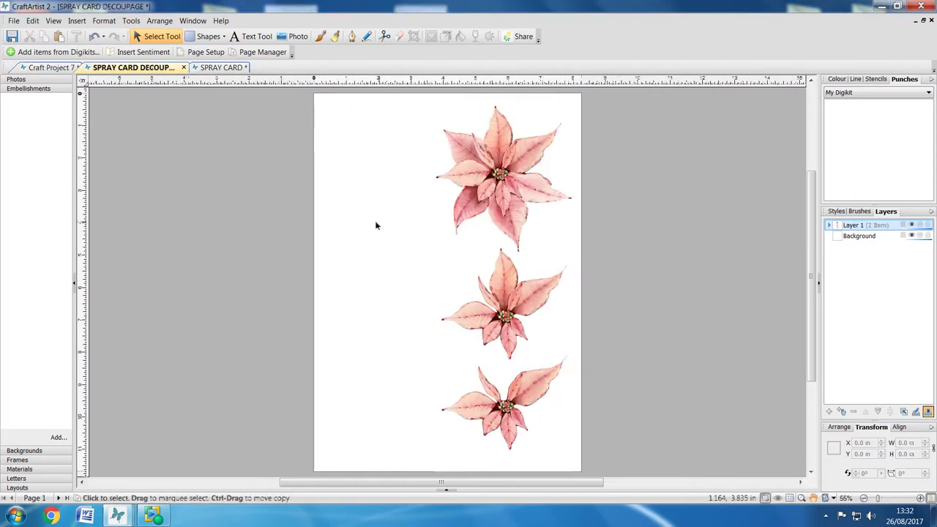
- Move the decoupage poinsettia strip to the centre of Craft Project 7 and close SPRAY CARD DECOUPAGE unsaved
{"action": "left_click", "coordinate": [470, 207]}
{"action": "right_click", "coordinate": [469, 207]}
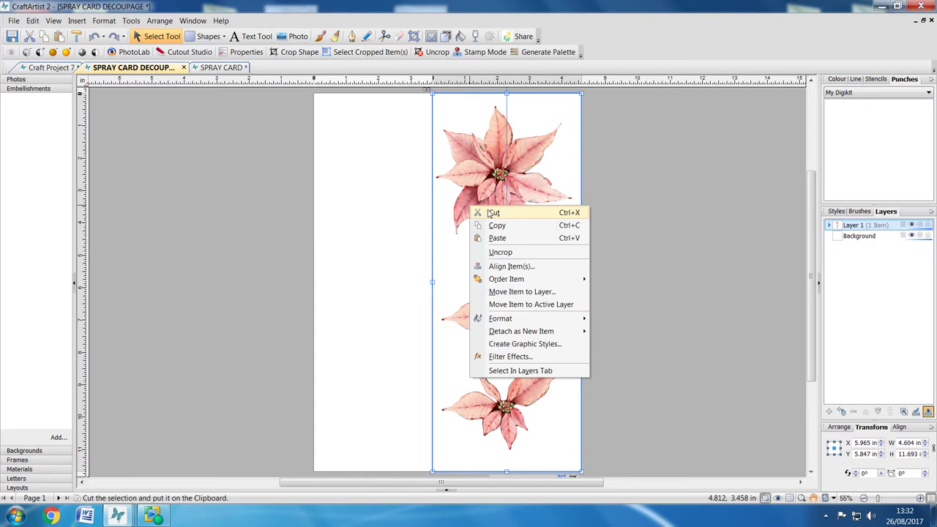
{"action": "left_click", "coordinate": [490, 214]}
{"action": "left_click", "coordinate": [51, 67]}
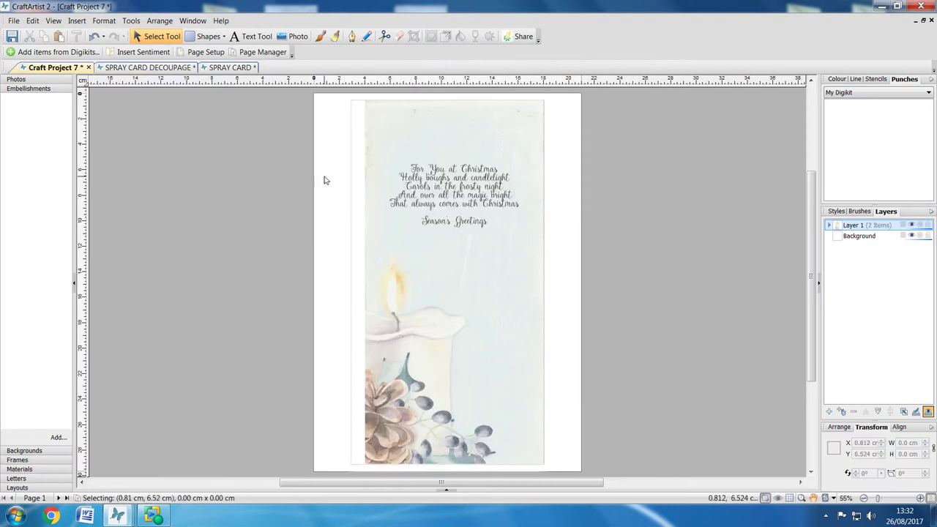
{"action": "right_click", "coordinate": [326, 180]}
{"action": "left_click", "coordinate": [350, 249]}
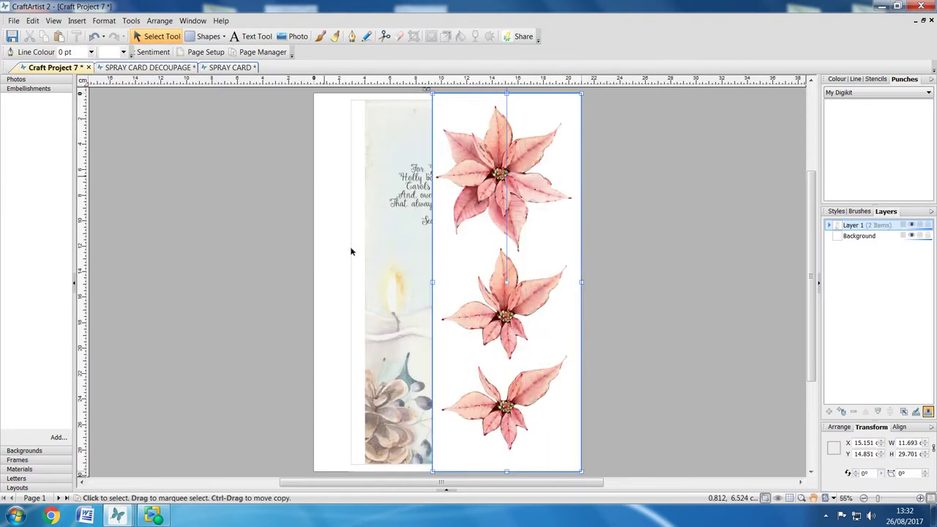
{"action": "left_click_drag", "start_coordinate": [465, 221], "coordinate": [405, 220]}
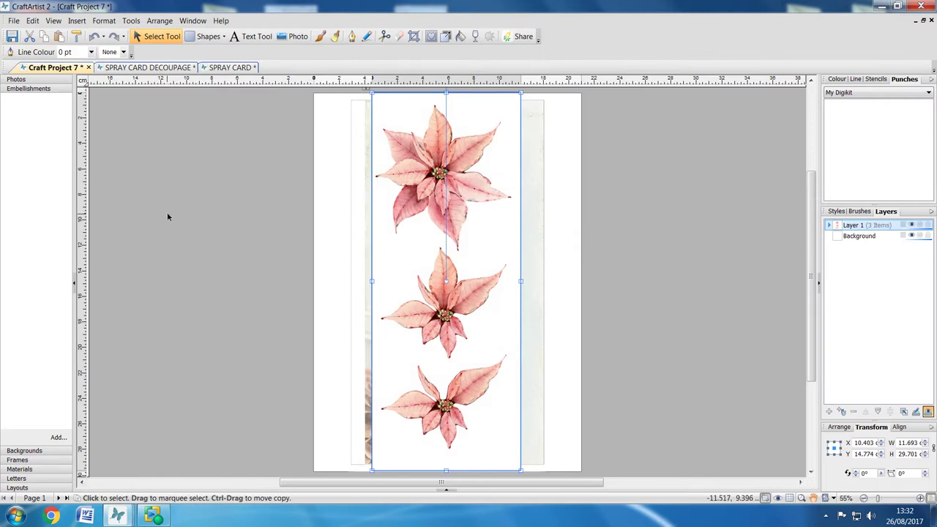
{"action": "left_click", "coordinate": [147, 67]}
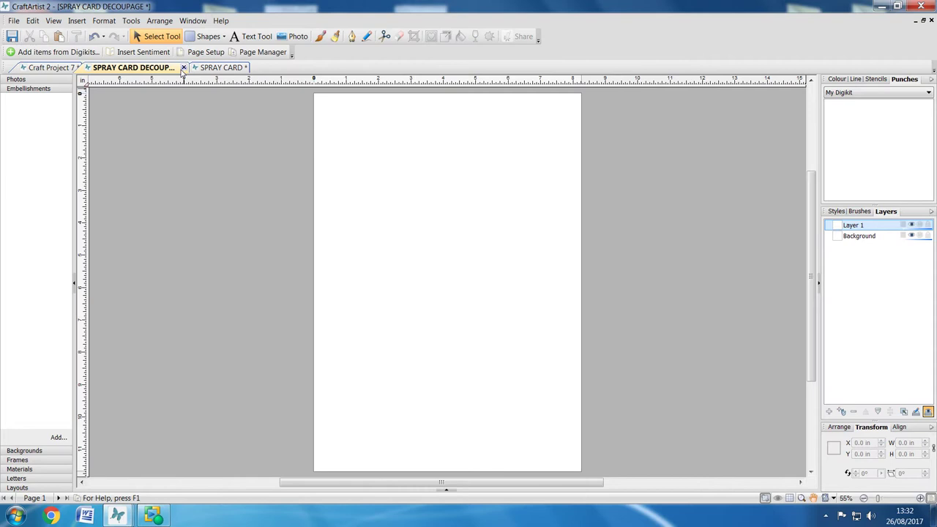
{"action": "left_click", "coordinate": [183, 67]}
{"action": "left_click", "coordinate": [486, 284]}
- Move the poinsettia spray card image into Craft Project 7 and close SPRAY CARD unsaved
{"action": "left_click", "coordinate": [488, 208]}
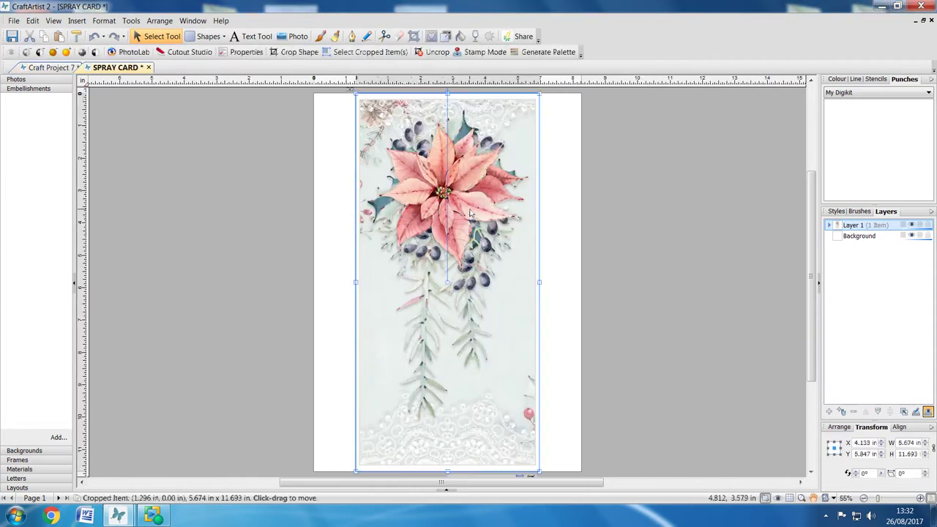
{"action": "right_click", "coordinate": [476, 210]}
{"action": "left_click", "coordinate": [495, 216]}
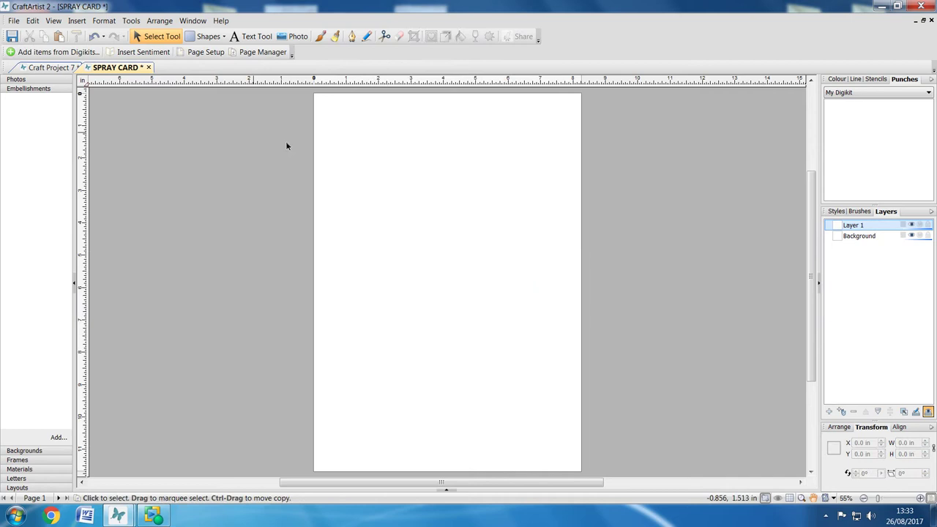
{"action": "left_click", "coordinate": [53, 70]}
{"action": "key", "text": "ctrl+v"}
{"action": "left_click", "coordinate": [322, 188]}
{"action": "right_click", "coordinate": [322, 187]}
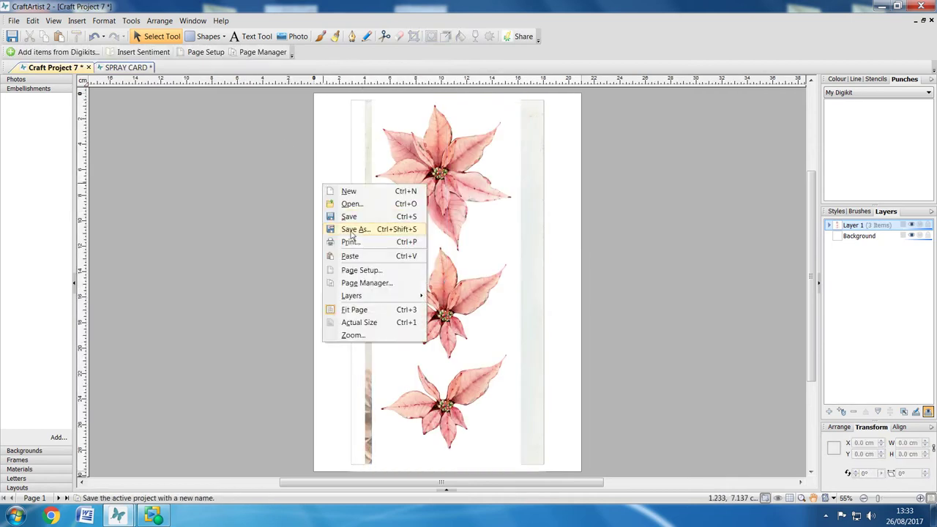
{"action": "left_click", "coordinate": [350, 256]}
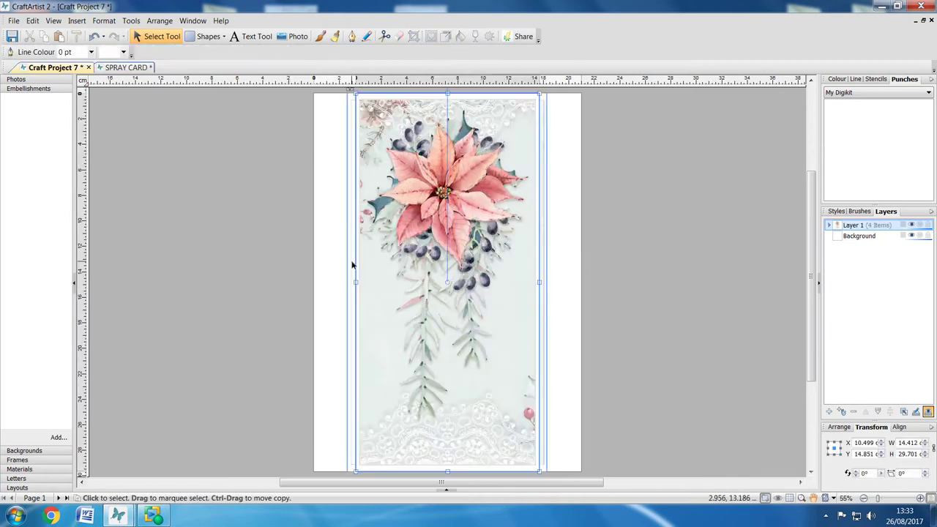
{"action": "left_click", "coordinate": [259, 207]}
{"action": "left_click", "coordinate": [126, 67]}
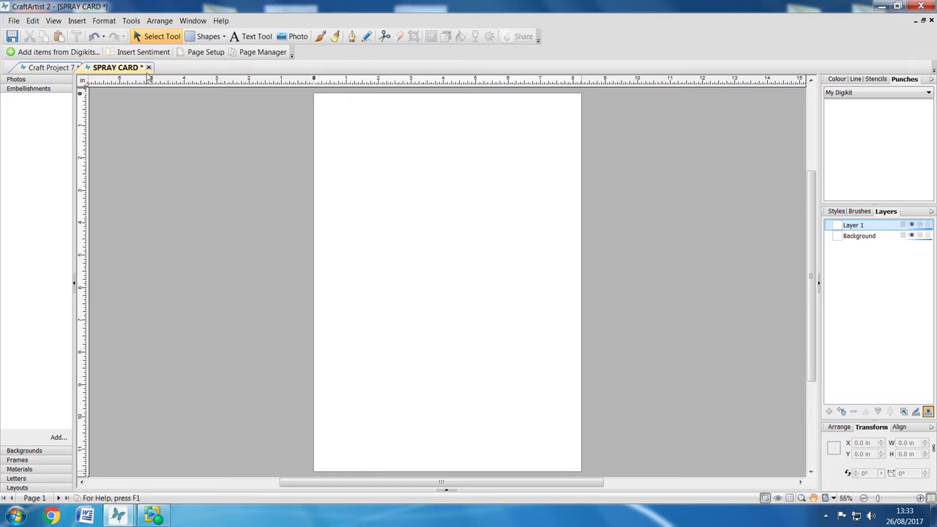
{"action": "left_click", "coordinate": [149, 68]}
{"action": "left_click", "coordinate": [479, 286]}
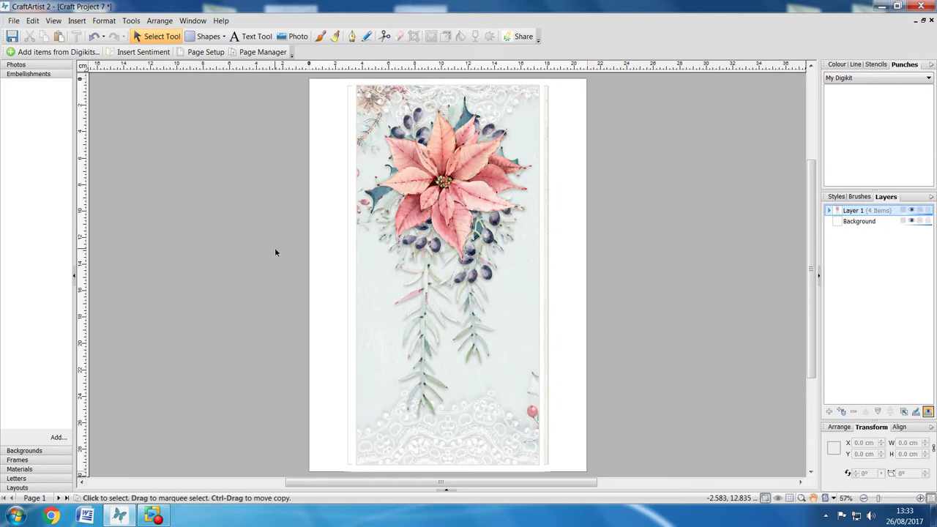
{"action": "scroll", "coordinate": [275, 251], "scroll_direction": "down", "scroll_amount": 2}
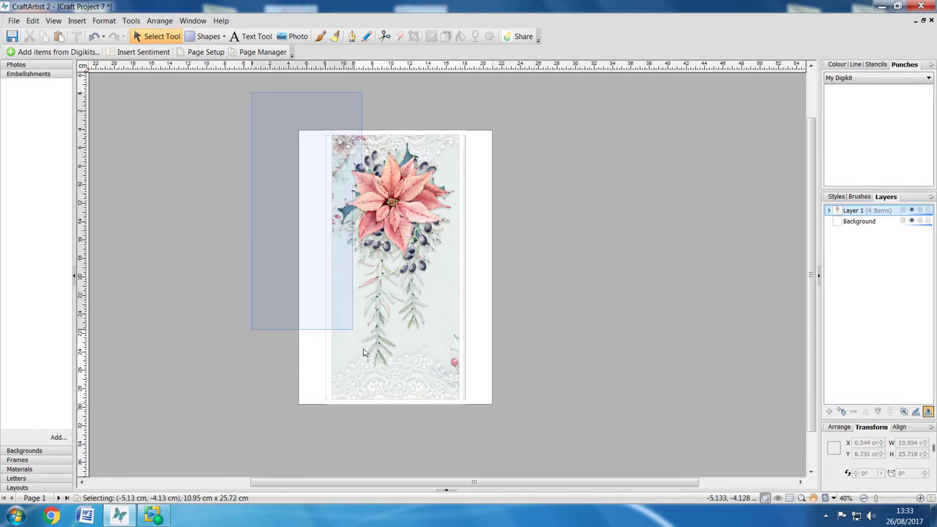
- Group the layered card images, shrink the group and shift it down-left on the page
{"action": "left_click_drag", "start_coordinate": [364, 353], "coordinate": [559, 455]}
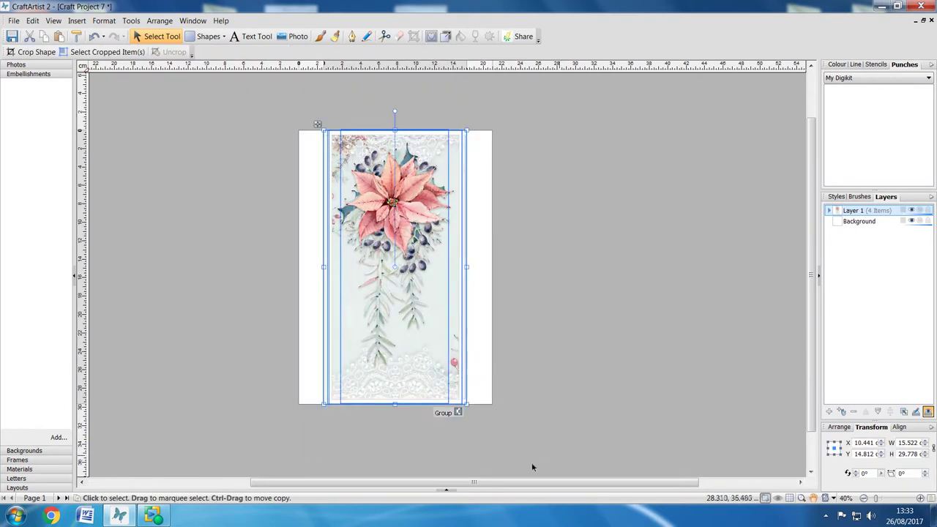
{"action": "left_click", "coordinate": [443, 415]}
{"action": "left_click_drag", "start_coordinate": [466, 404], "coordinate": [451, 365]}
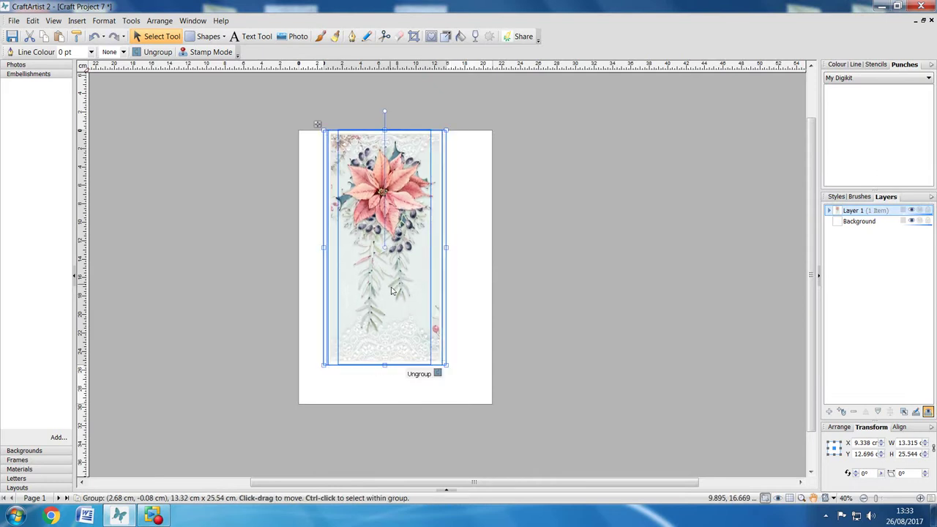
{"action": "left_click_drag", "start_coordinate": [388, 287], "coordinate": [389, 304]}
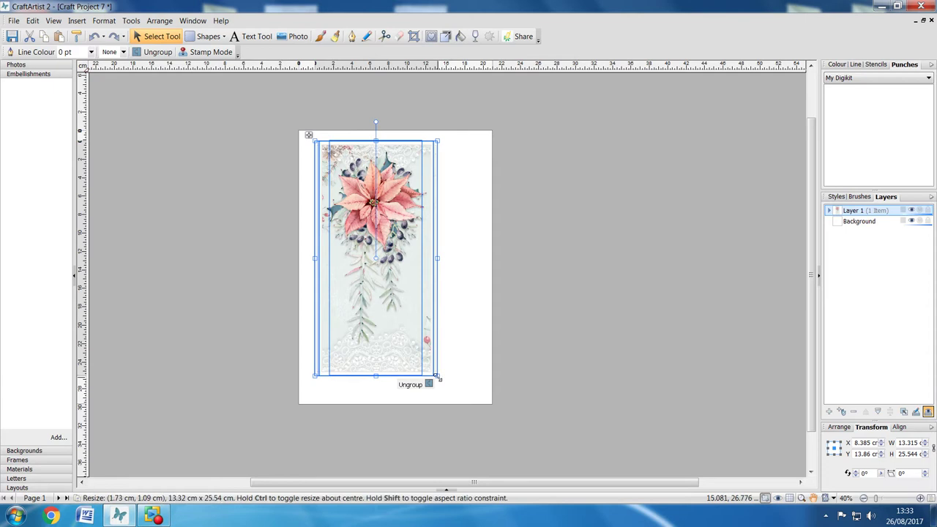
{"action": "left_click", "coordinate": [622, 328]}
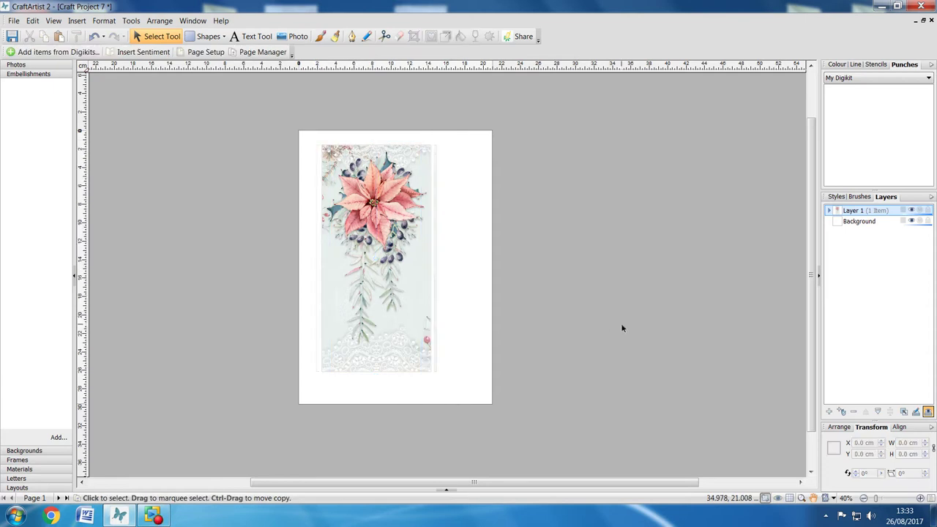
{"action": "scroll", "coordinate": [622, 328], "scroll_direction": "up", "scroll_amount": 2}
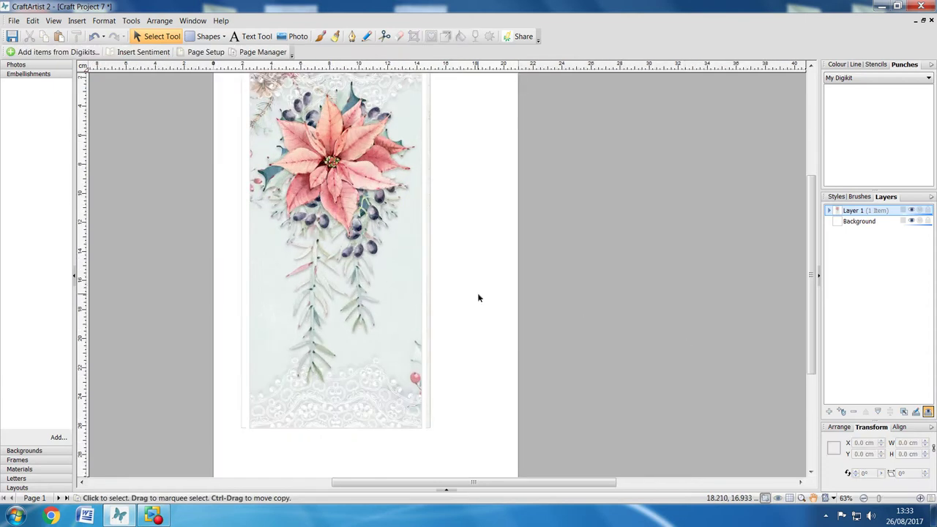
- Resize the poinsettia card group from its corner to about 10.86 × 20.84 cm
{"action": "left_click", "coordinate": [374, 289]}
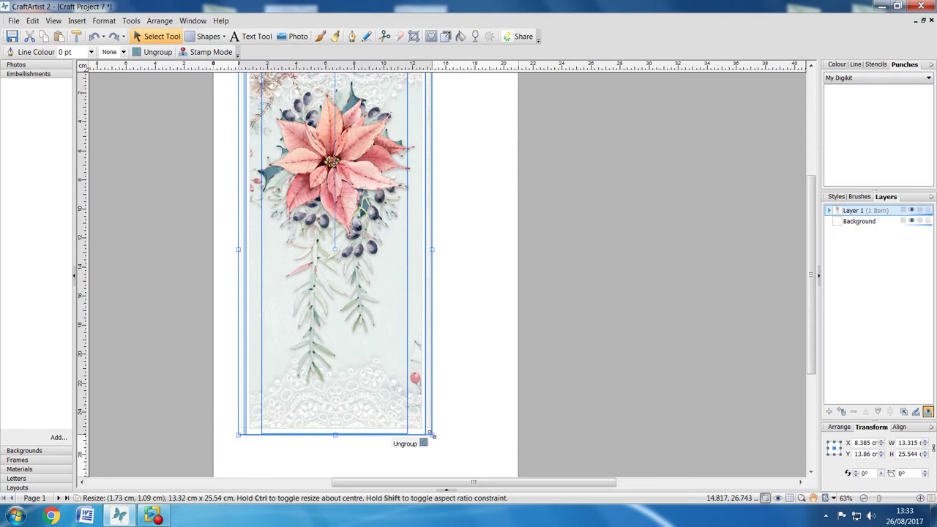
{"action": "left_click_drag", "start_coordinate": [431, 435], "coordinate": [450, 460]}
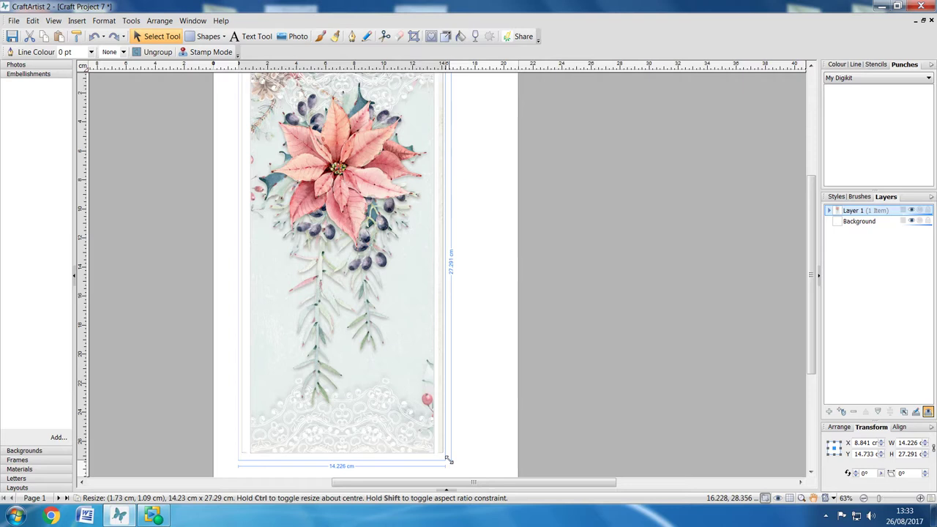
{"action": "left_click_drag", "start_coordinate": [449, 460], "coordinate": [407, 366]}
{"action": "left_click", "coordinate": [464, 352]}
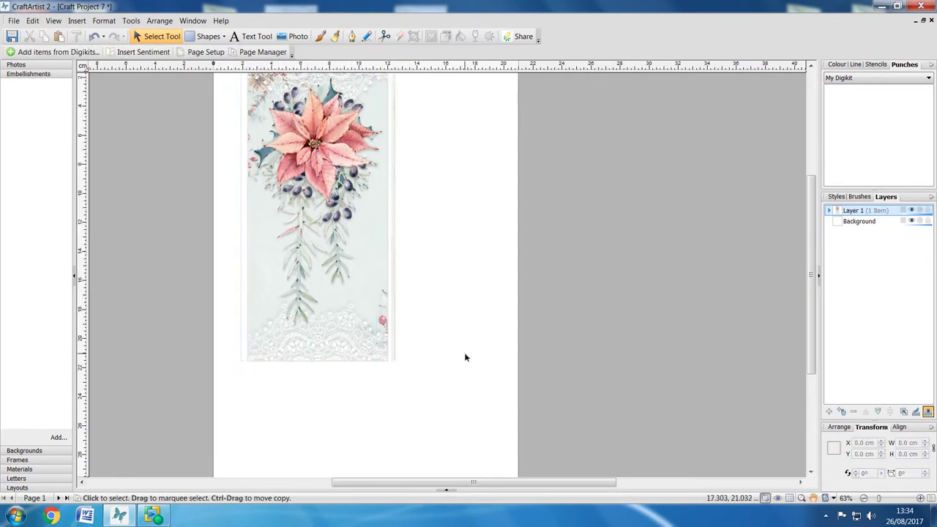
- Move the poinsettia card group toward the page centre, then select everything on the page
{"action": "left_click", "coordinate": [368, 190]}
{"action": "left_click_drag", "start_coordinate": [367, 190], "coordinate": [420, 245]}
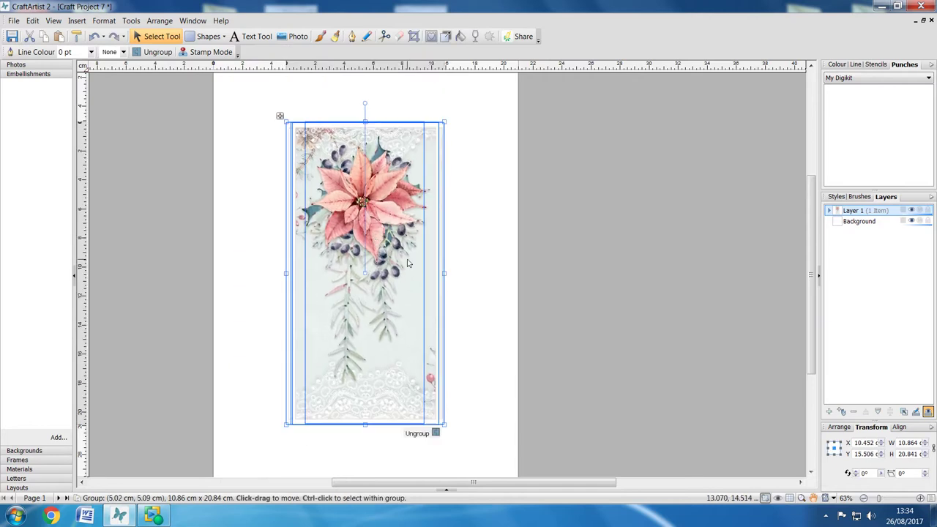
{"action": "left_click", "coordinate": [596, 266]}
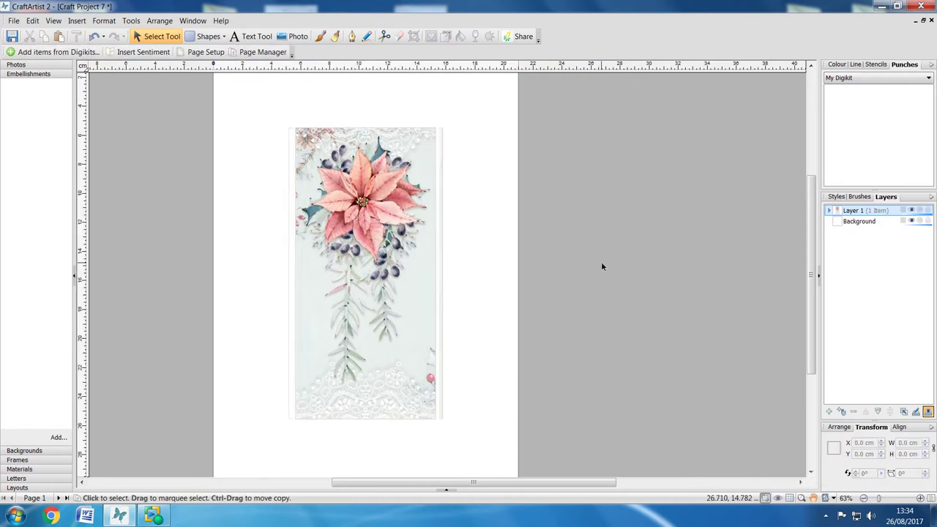
{"action": "scroll", "coordinate": [602, 266], "scroll_direction": "down", "scroll_amount": 1}
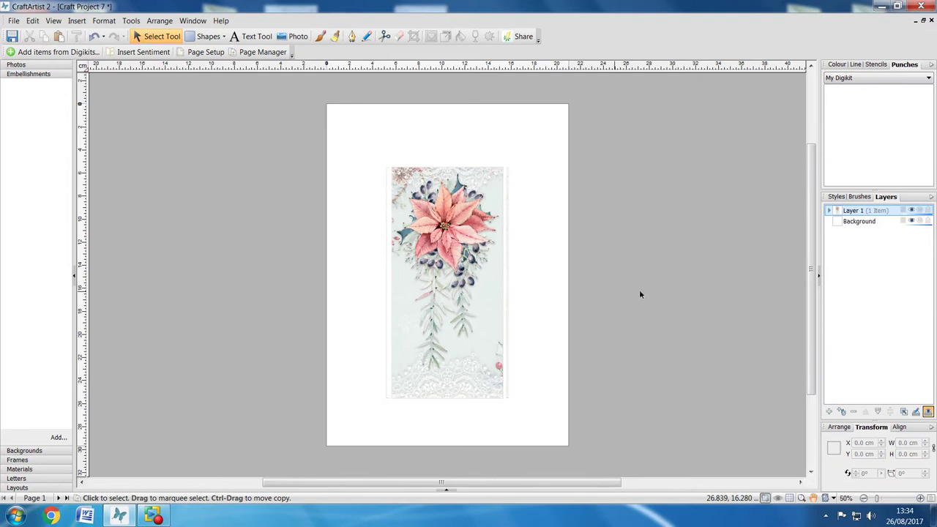
{"action": "left_click_drag", "start_coordinate": [318, 128], "coordinate": [568, 478]}
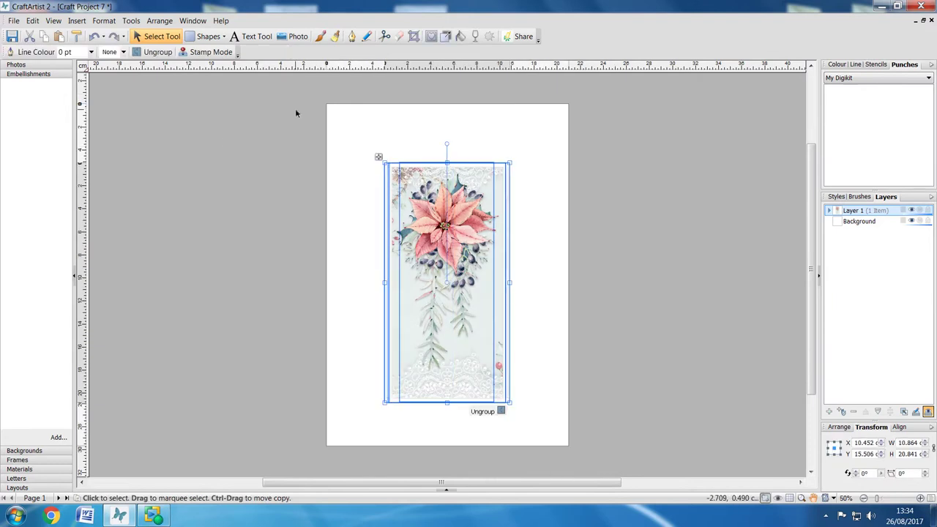
{"action": "left_click", "coordinate": [295, 112]}
{"action": "left_click_drag", "start_coordinate": [303, 95], "coordinate": [608, 464]}
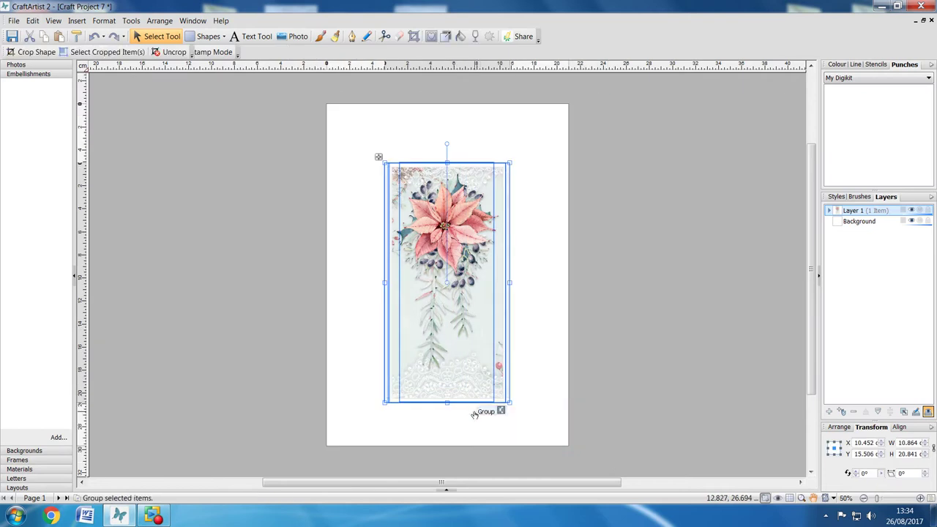
- Park the poinsettia card and flower strip right of the page, the verse card and candle picture left
{"action": "left_click_drag", "start_coordinate": [450, 276], "coordinate": [710, 213]}
{"action": "left_click", "coordinate": [410, 176]}
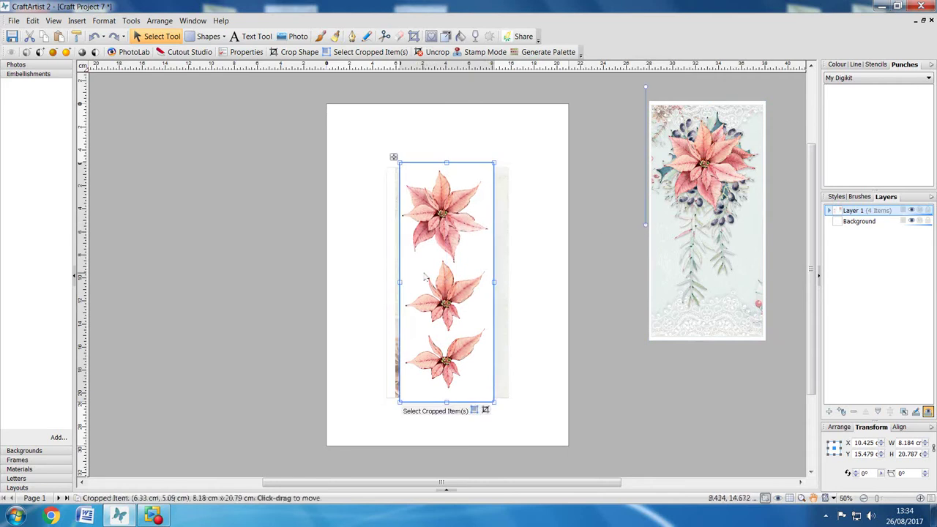
{"action": "left_click_drag", "start_coordinate": [423, 275], "coordinate": [610, 221]}
{"action": "left_click_drag", "start_coordinate": [429, 298], "coordinate": [239, 244]}
{"action": "left_click_drag", "start_coordinate": [443, 293], "coordinate": [172, 275]}
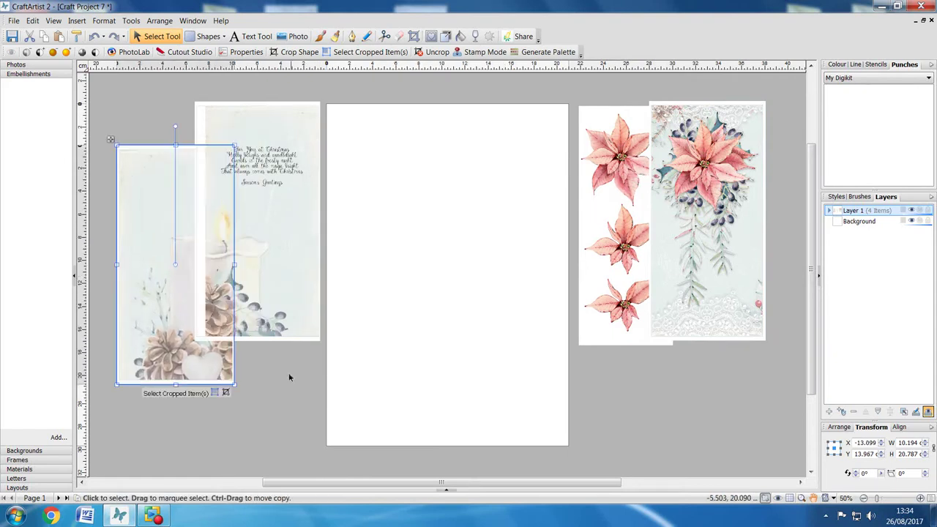
{"action": "left_click", "coordinate": [288, 373]}
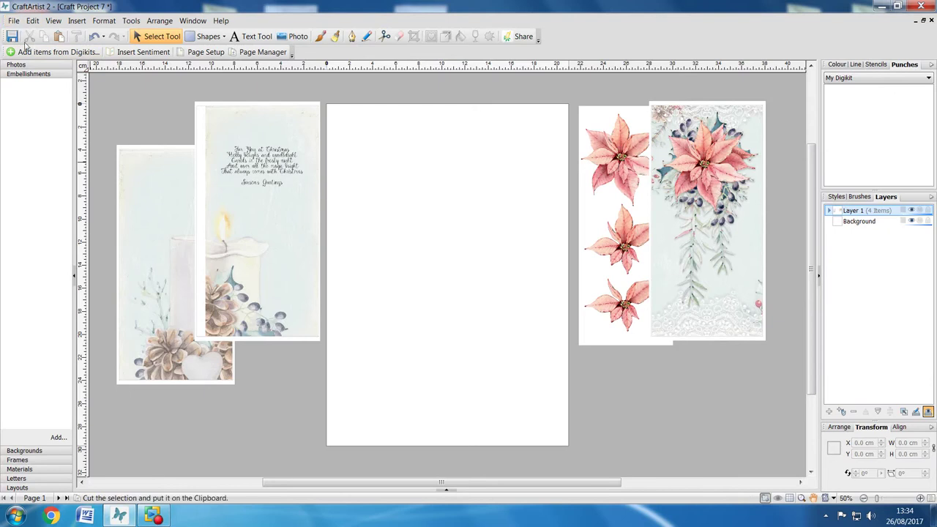
- Create Craft Project 8 with an A4 - Landscape page, then return to Craft Project 7
{"action": "left_click", "coordinate": [16, 21]}
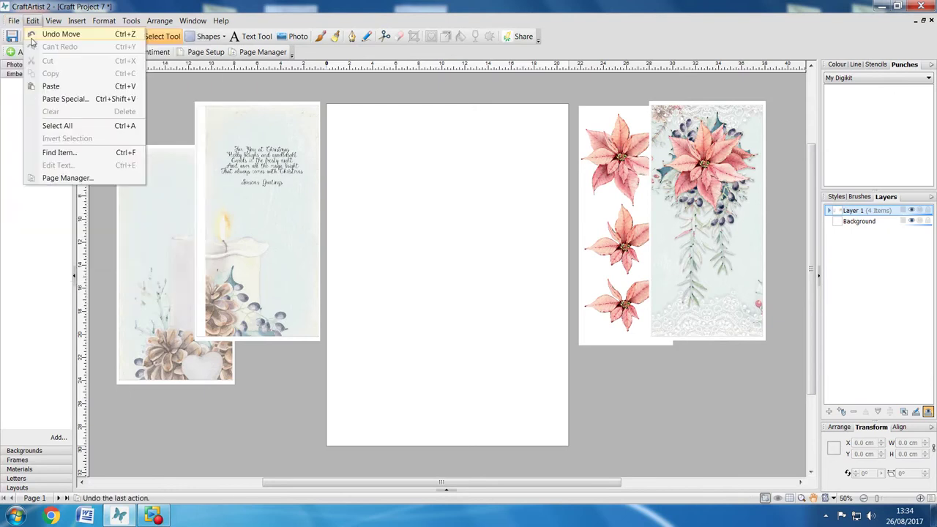
{"action": "mouse_move", "coordinate": [29, 35]}
{"action": "left_click", "coordinate": [268, 49]}
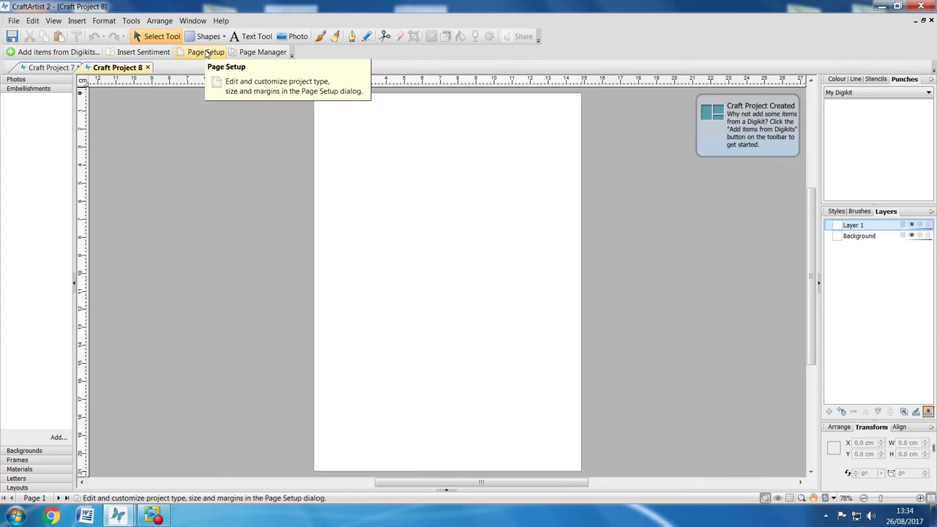
{"action": "left_click", "coordinate": [206, 52]}
{"action": "left_click", "coordinate": [497, 119]}
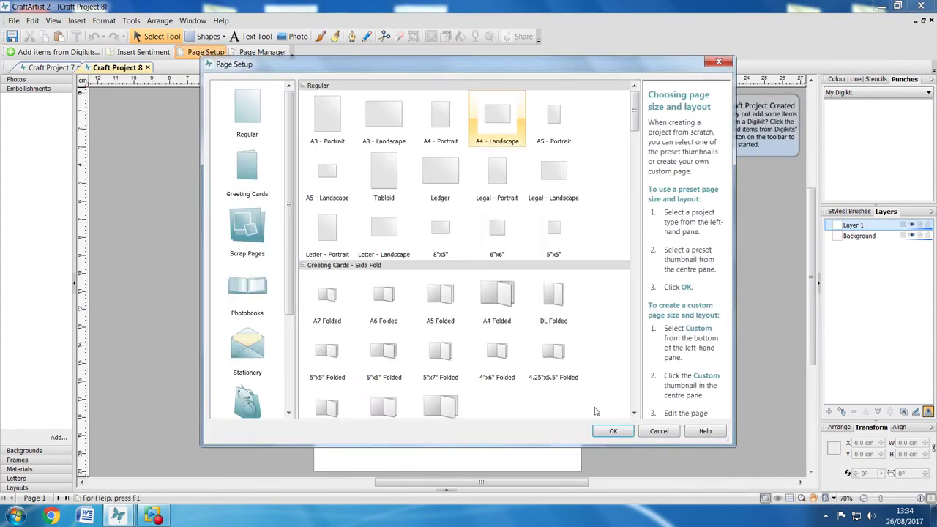
{"action": "left_click", "coordinate": [614, 431]}
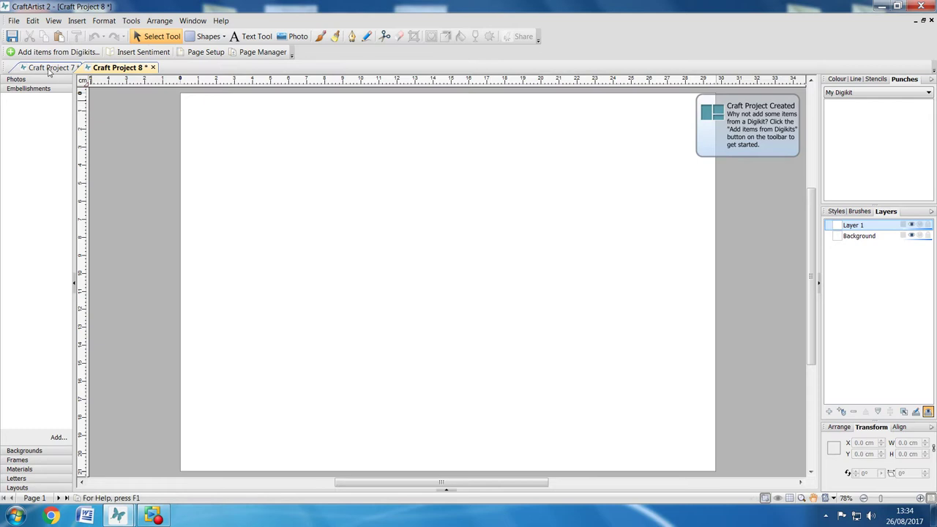
{"action": "left_click", "coordinate": [50, 67]}
- Cut the verse card from Craft Project 7 and paste it onto Craft Project 8's right half
{"action": "left_click", "coordinate": [236, 237]}
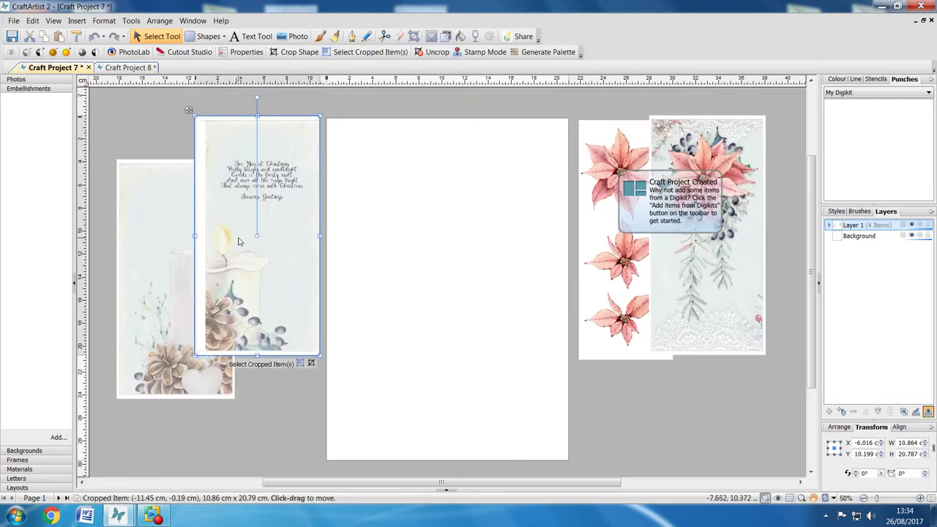
{"action": "right_click", "coordinate": [249, 239]}
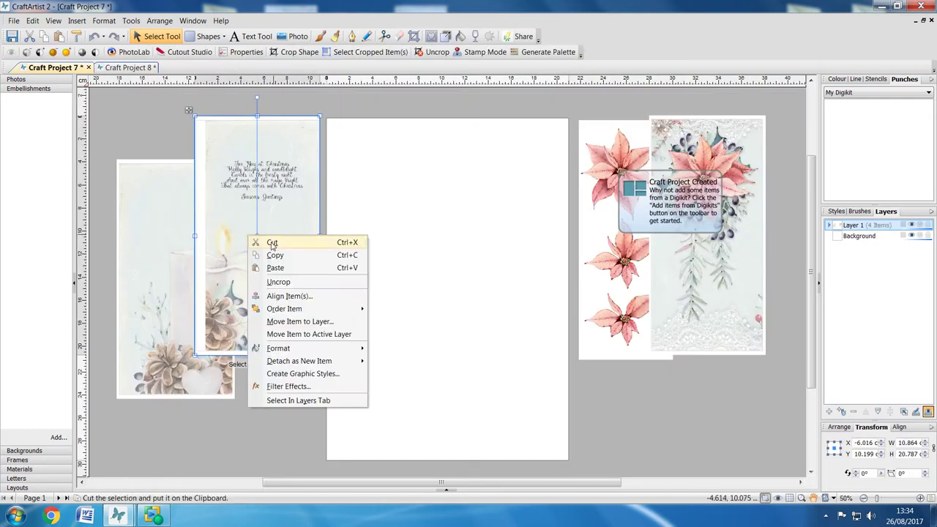
{"action": "left_click", "coordinate": [271, 244]}
{"action": "left_click", "coordinate": [132, 67]}
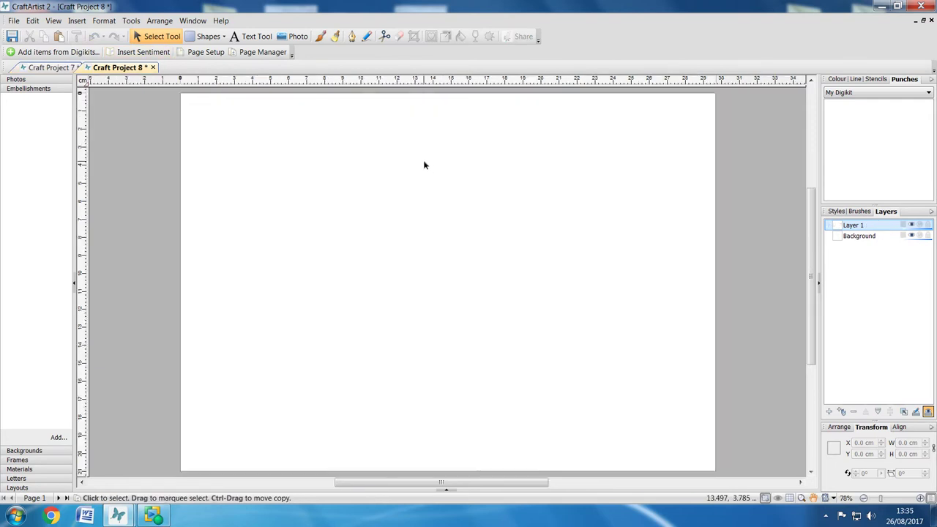
{"action": "right_click", "coordinate": [424, 165]}
{"action": "left_click", "coordinate": [441, 238]}
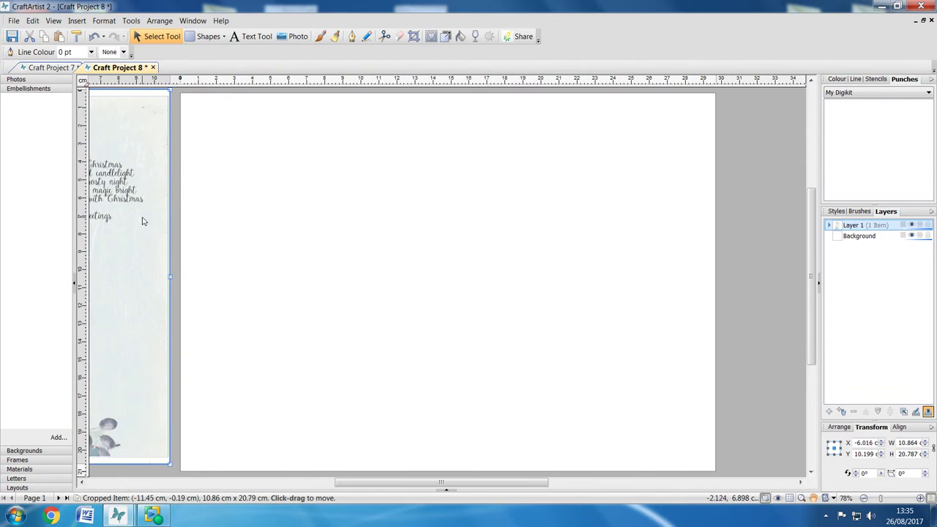
{"action": "left_click_drag", "start_coordinate": [143, 221], "coordinate": [539, 224]}
{"action": "left_click", "coordinate": [137, 91]}
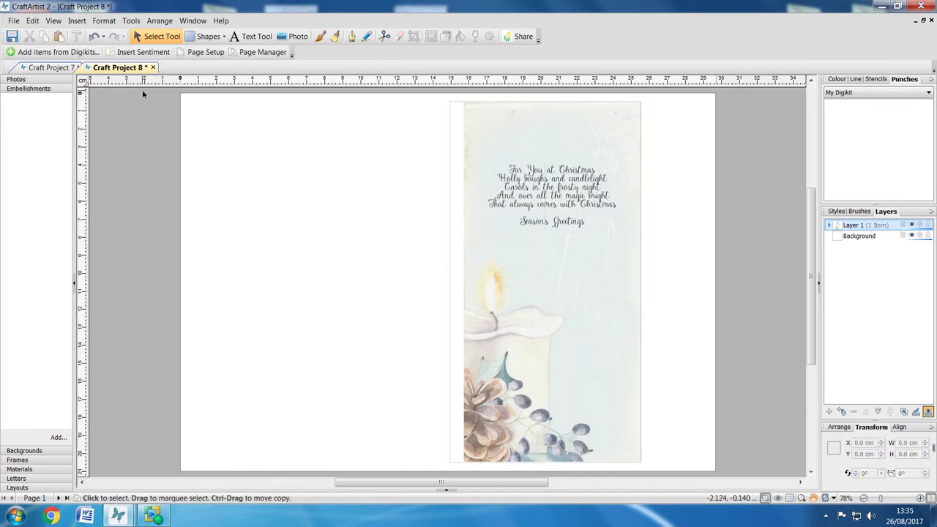
- Cut the candle picture from Craft Project 7 and paste it into Craft Project 8
{"action": "left_click", "coordinate": [49, 67]}
{"action": "left_click", "coordinate": [193, 247]}
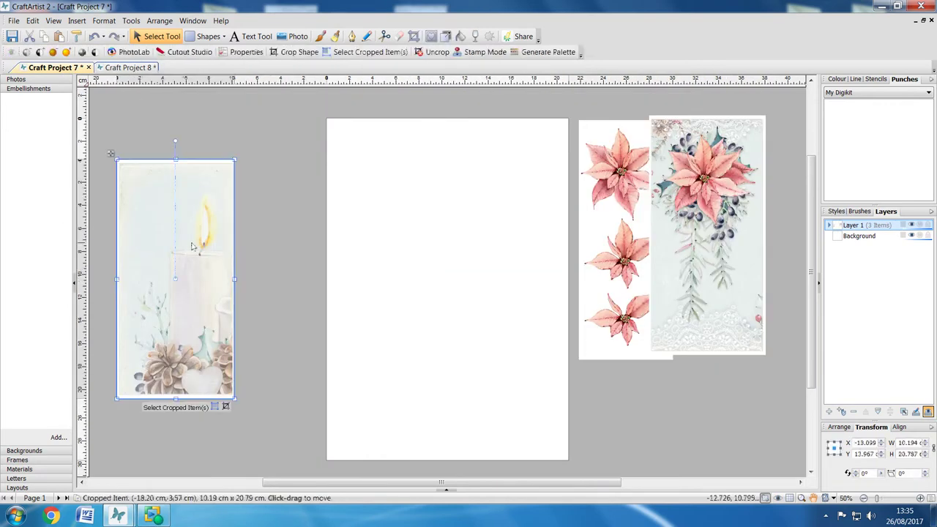
{"action": "right_click", "coordinate": [193, 246]}
{"action": "left_click", "coordinate": [212, 251]}
{"action": "left_click", "coordinate": [124, 67]}
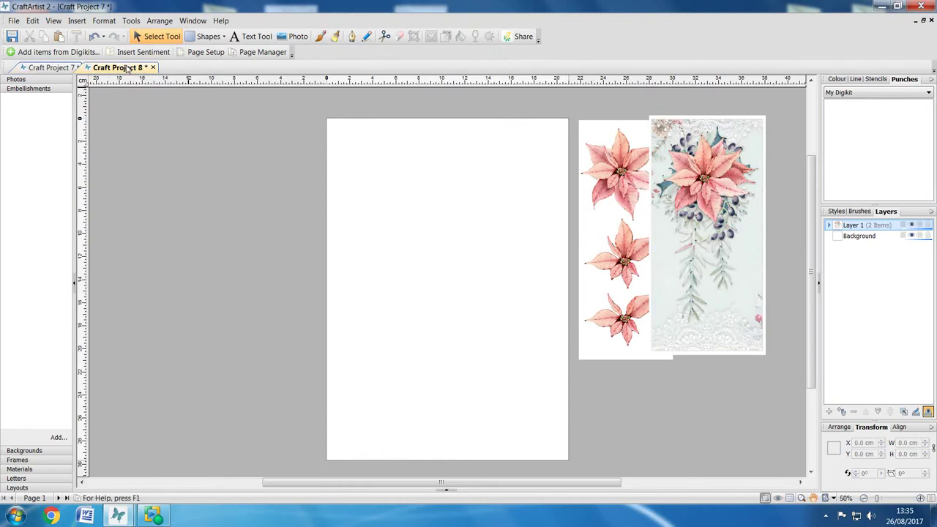
{"action": "right_click", "coordinate": [345, 187]}
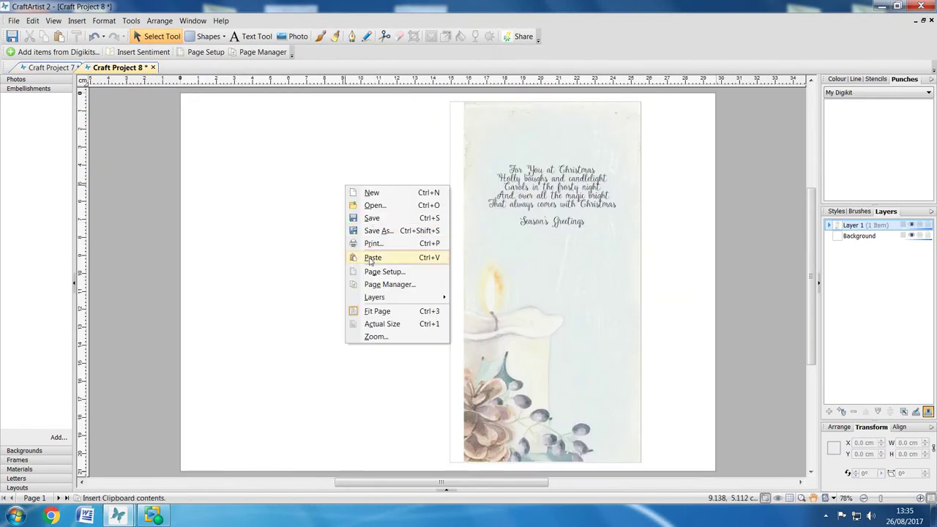
{"action": "left_click", "coordinate": [372, 258]}
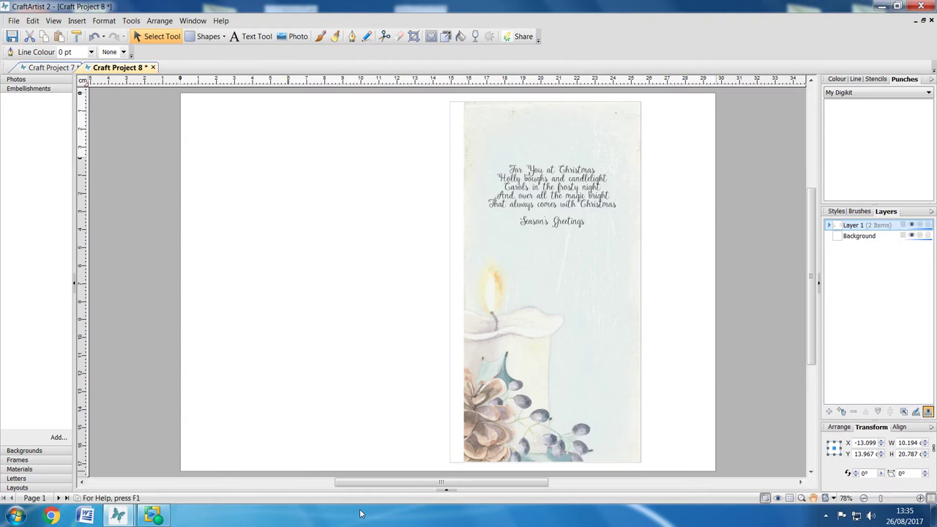
- Move the candle picture onto the page's left half and nudge it slightly right
{"action": "left_click_drag", "start_coordinate": [352, 484], "coordinate": [306, 484]}
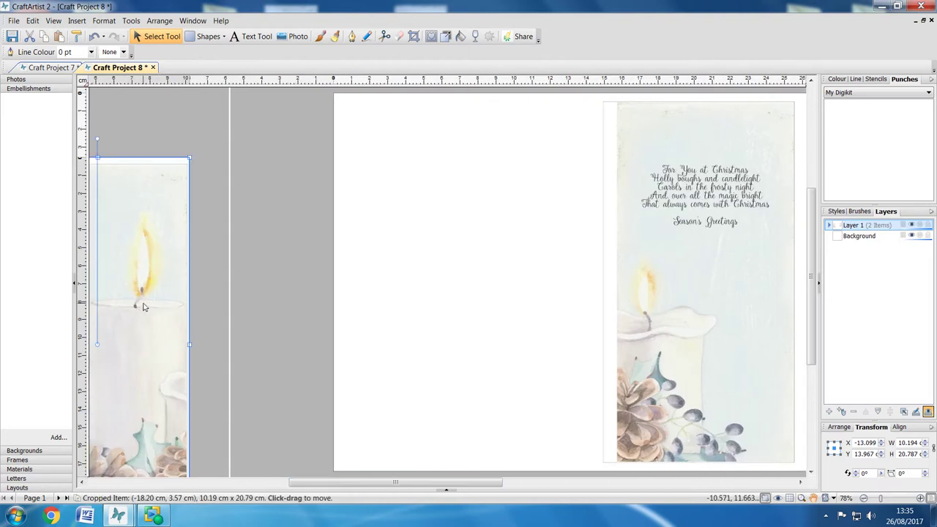
{"action": "left_click_drag", "start_coordinate": [136, 311], "coordinate": [536, 248]}
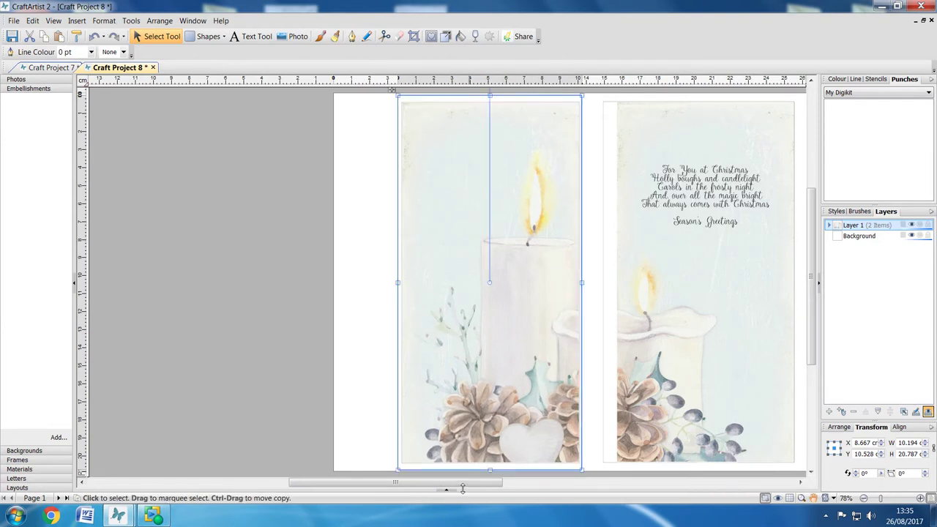
{"action": "left_click_drag", "start_coordinate": [464, 483], "coordinate": [528, 472]}
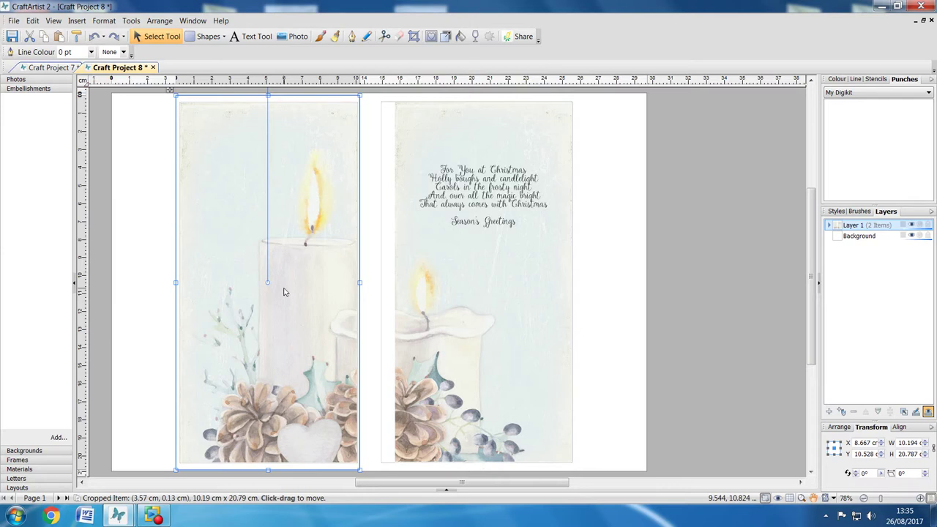
{"action": "mouse_move", "coordinate": [284, 293]}
{"action": "left_mouse_down"}
{"action": "mouse_move", "coordinate": [322, 288]}
{"action": "mouse_move", "coordinate": [282, 292]}
{"action": "left_mouse_up"}
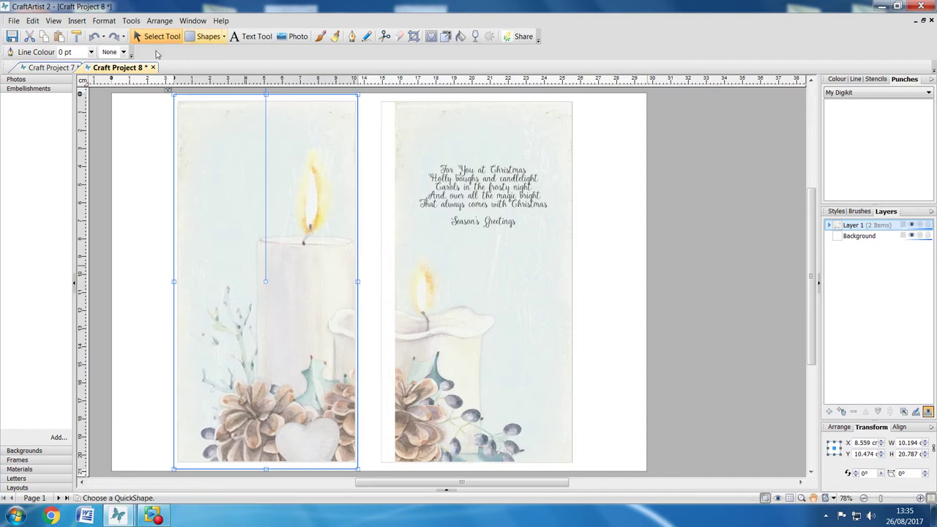
- Crop the left candle image slightly narrower along its right edge
{"action": "left_click", "coordinate": [414, 36]}
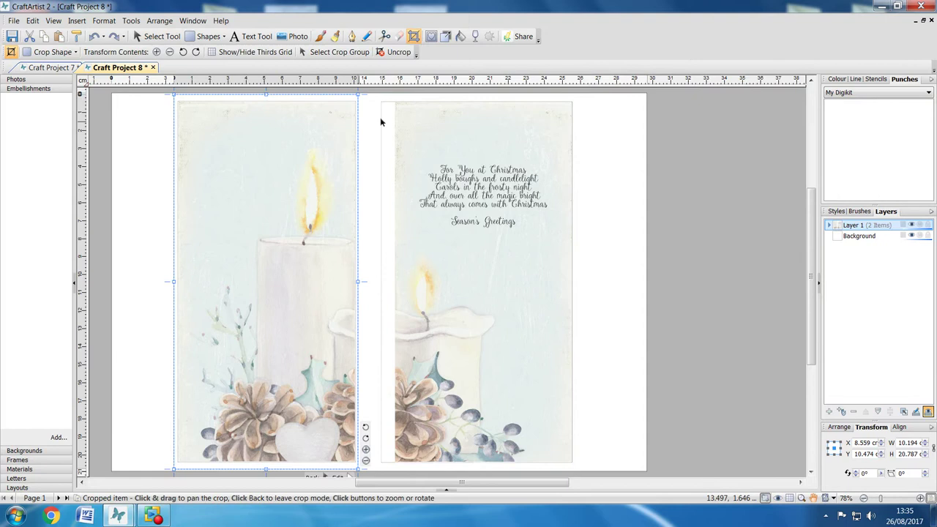
{"action": "left_click_drag", "start_coordinate": [356, 283], "coordinate": [356, 282]}
{"action": "left_click", "coordinate": [159, 276]}
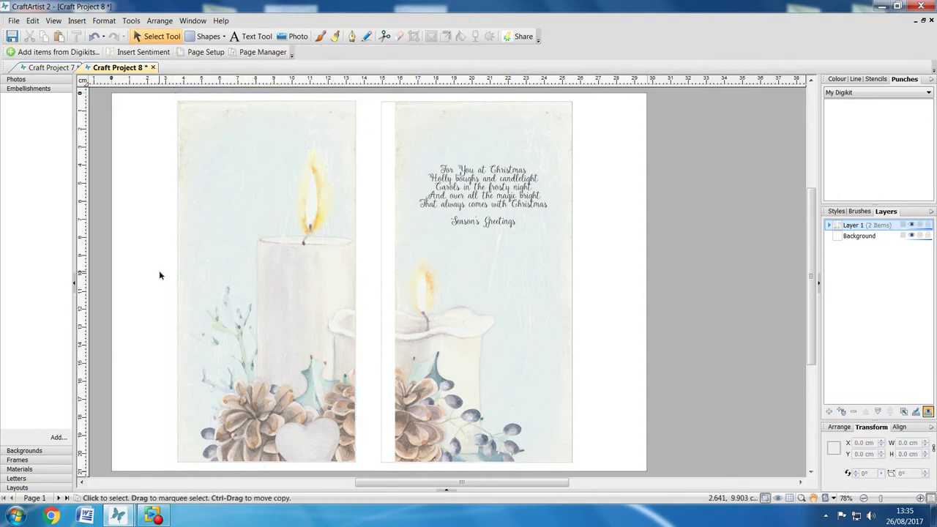
{"action": "left_click", "coordinate": [347, 268]}
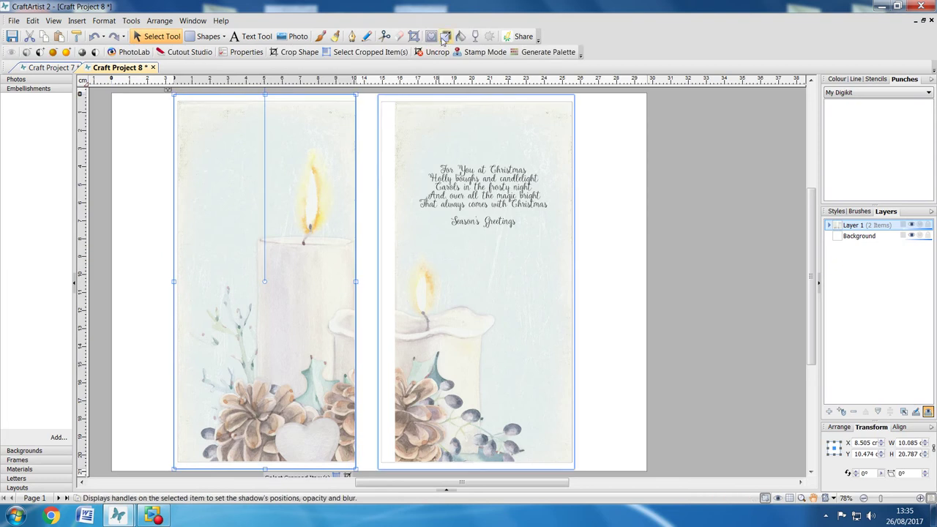
{"action": "left_click", "coordinate": [415, 37]}
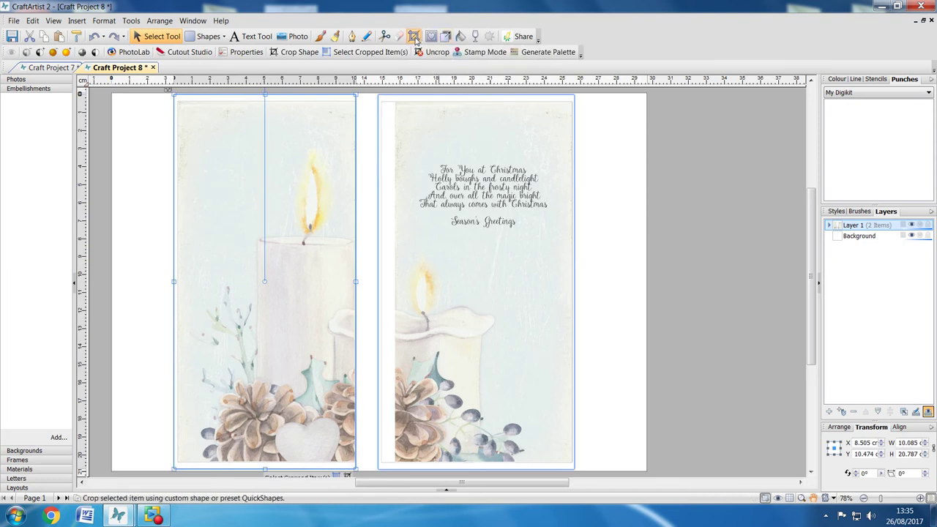
- Trim the left candle image's right edge a little more and move it against the right half
{"action": "left_click_drag", "start_coordinate": [355, 281], "coordinate": [353, 281]}
{"action": "left_click", "coordinate": [142, 272]}
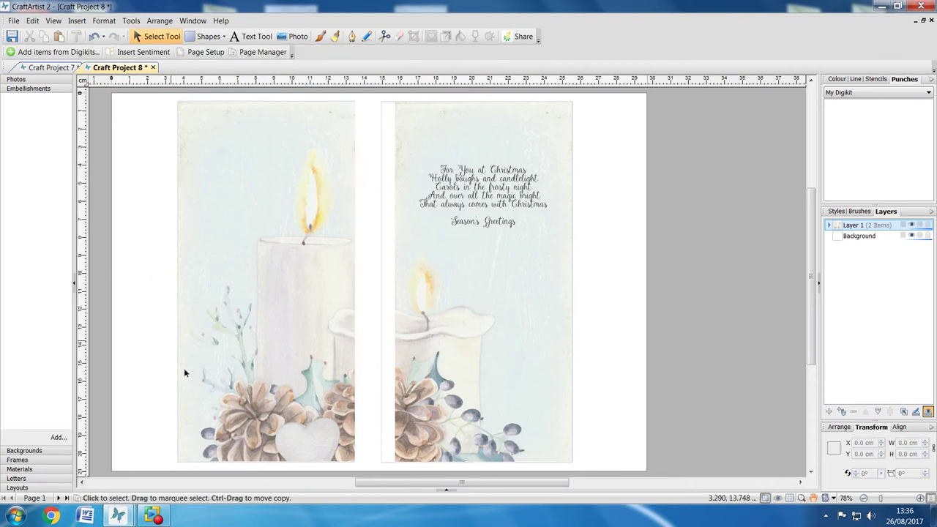
{"action": "left_click", "coordinate": [249, 301]}
{"action": "left_click_drag", "start_coordinate": [249, 300], "coordinate": [288, 305]}
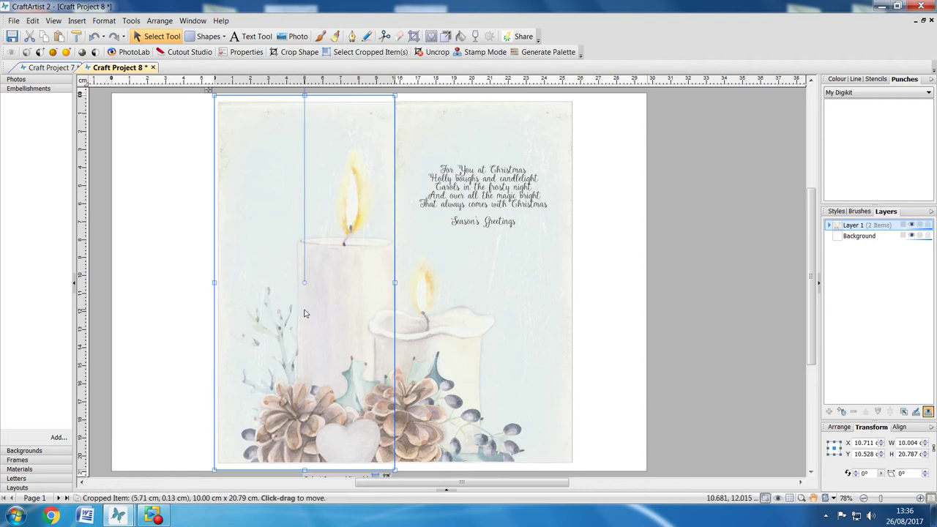
{"action": "left_click", "coordinate": [182, 289]}
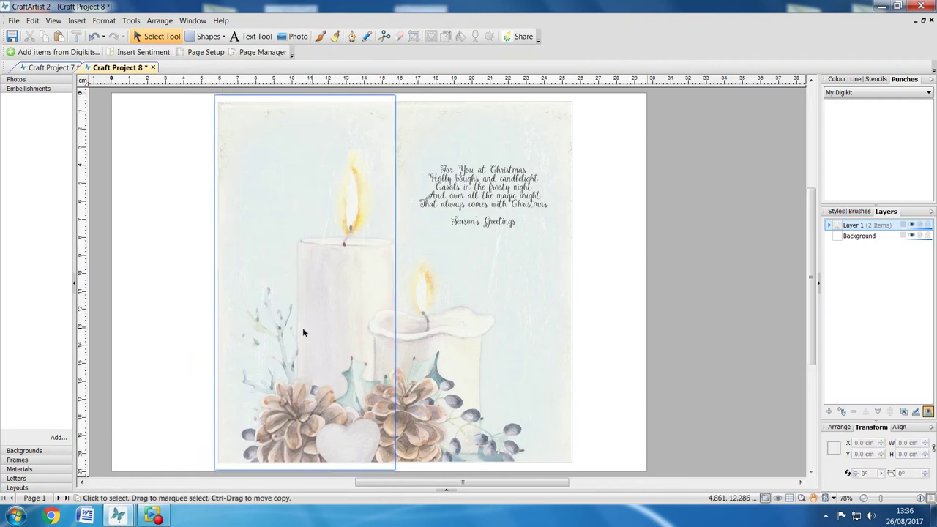
- Nudge the left candle half up and right to line it up with the right half
{"action": "left_click", "coordinate": [334, 275]}
{"action": "key", "text": "Up"}
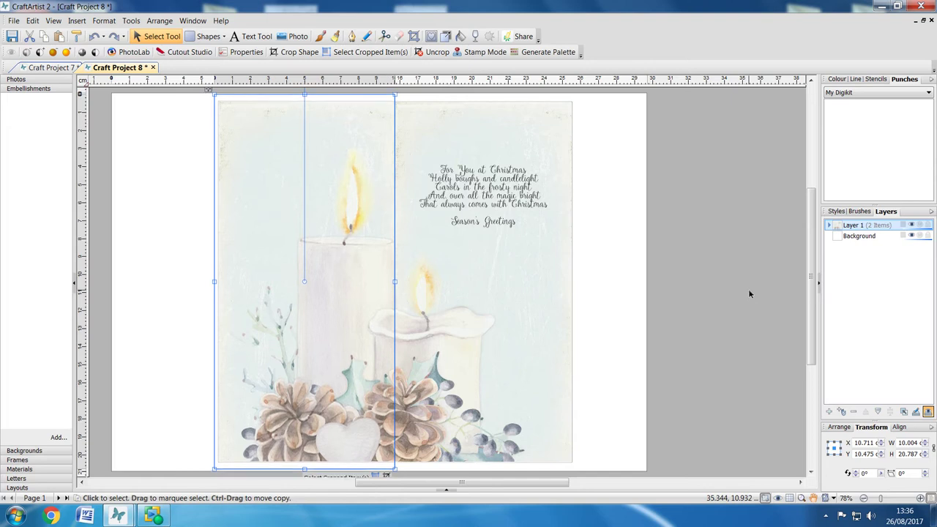
{"action": "scroll", "coordinate": [748, 293], "scroll_direction": "up", "scroll_amount": 2}
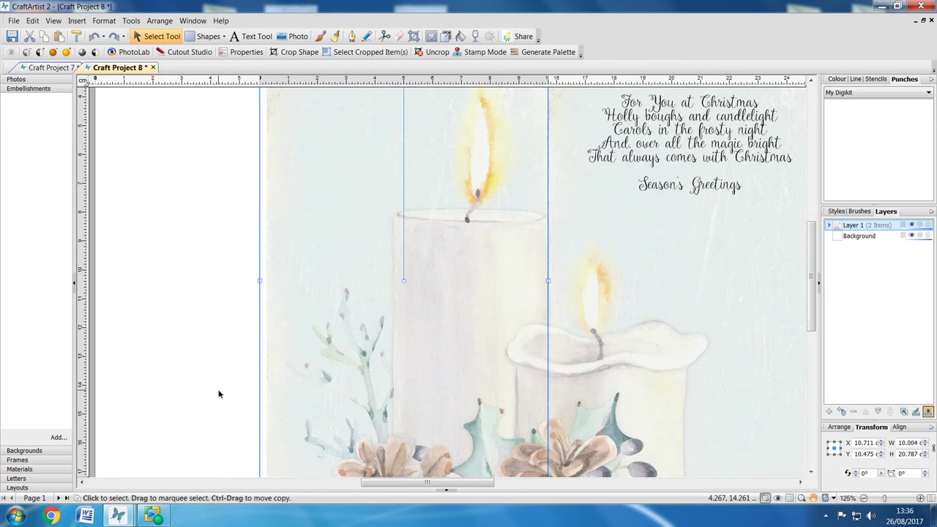
{"action": "left_click", "coordinate": [218, 394]}
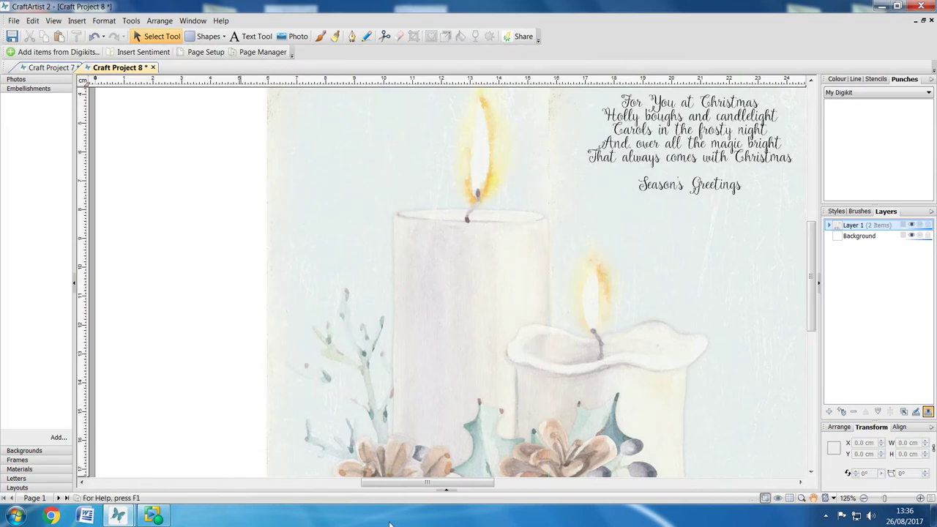
{"action": "scroll", "coordinate": [429, 441], "scroll_direction": "down", "scroll_amount": 3}
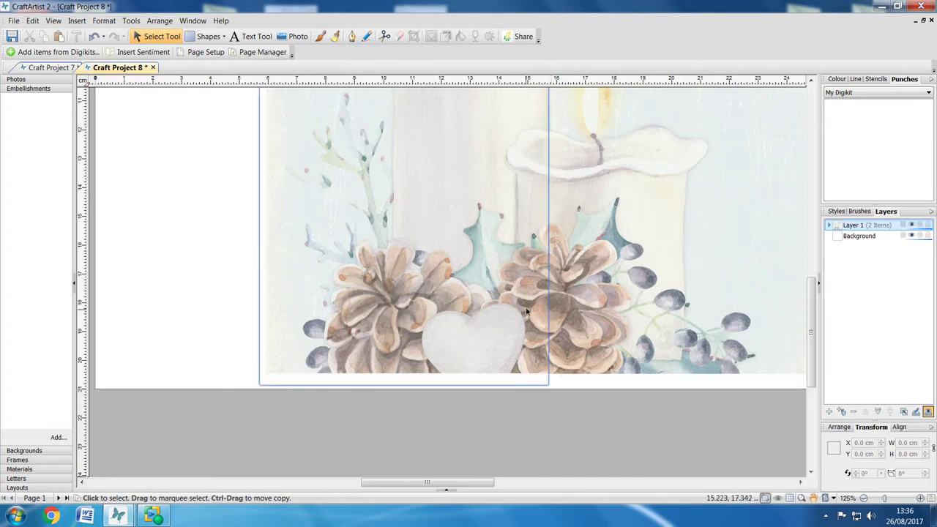
{"action": "left_click", "coordinate": [500, 354]}
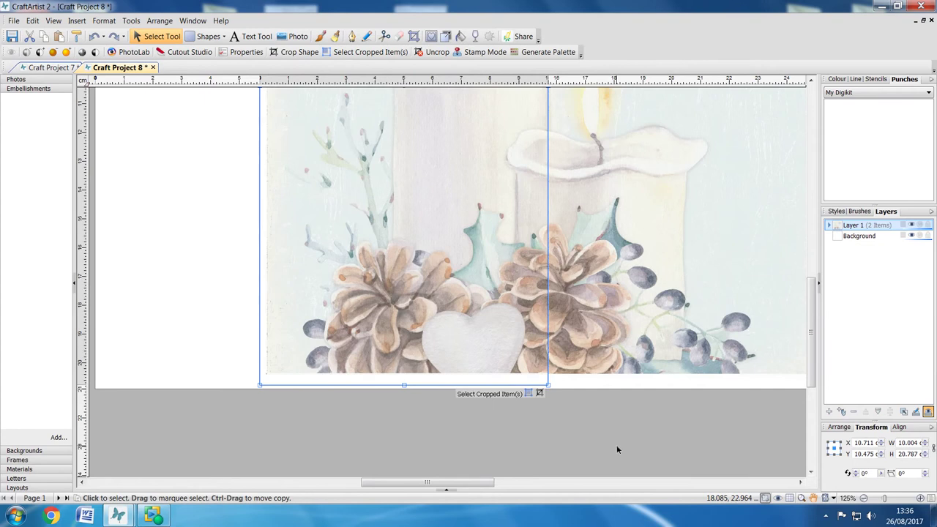
{"action": "key", "text": "Right"}
{"action": "left_click", "coordinate": [617, 445]}
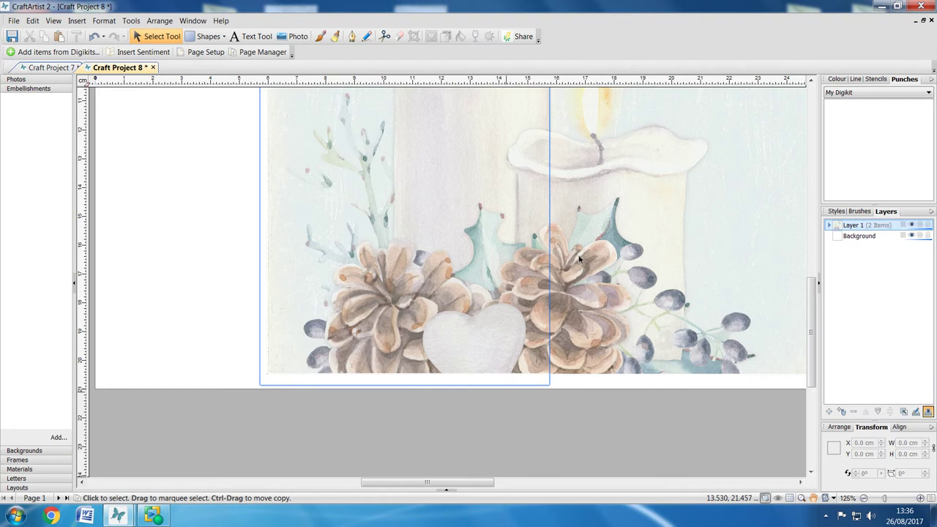
- Fine-tune the left candle half's position so both halves meet seamlessly
{"action": "scroll", "coordinate": [585, 366], "scroll_direction": "up", "scroll_amount": 4}
{"action": "scroll", "coordinate": [583, 356], "scroll_direction": "up", "scroll_amount": 1}
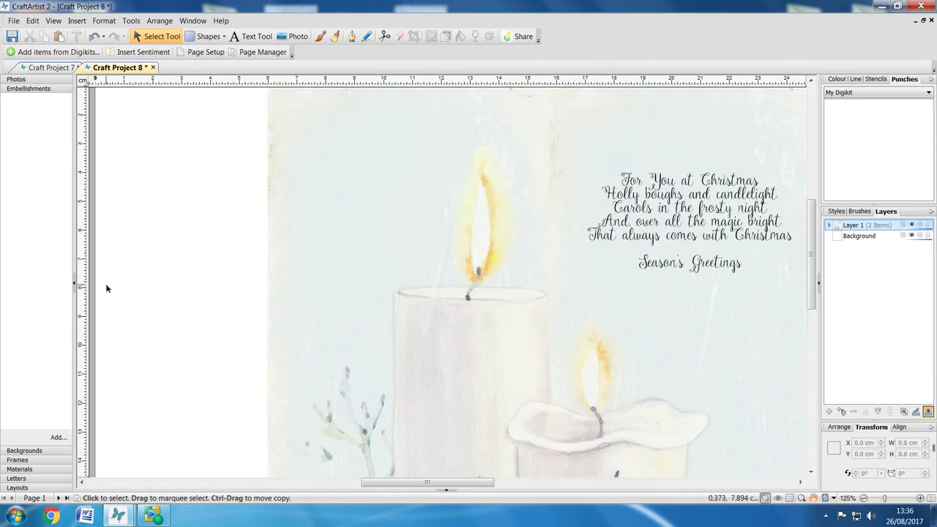
{"action": "scroll", "coordinate": [106, 288], "scroll_direction": "down", "scroll_amount": 2}
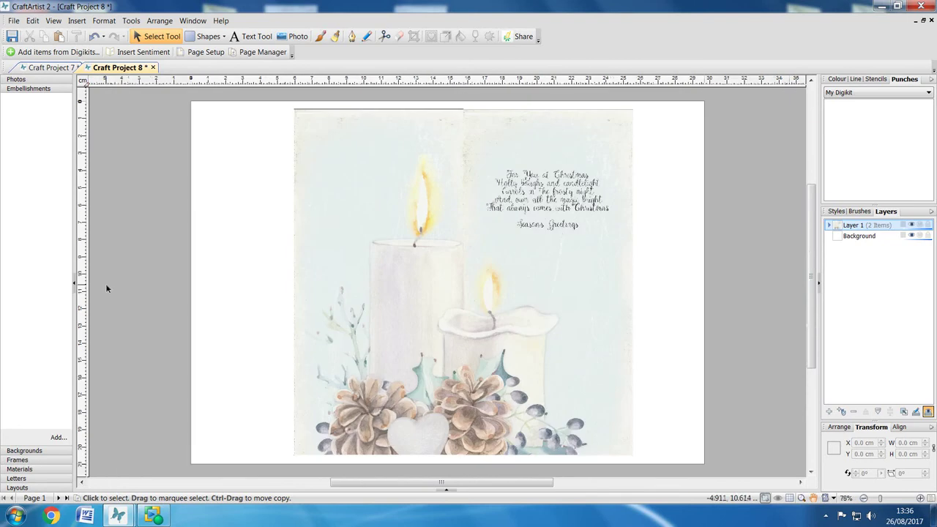
{"action": "left_click", "coordinate": [355, 308]}
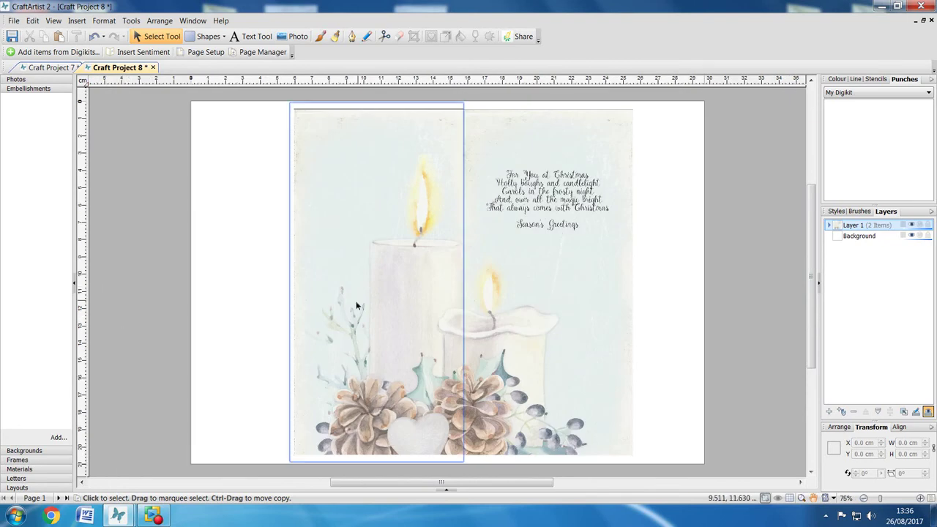
{"action": "left_click_drag", "start_coordinate": [386, 323], "coordinate": [382, 324]}
{"action": "left_click", "coordinate": [225, 324]}
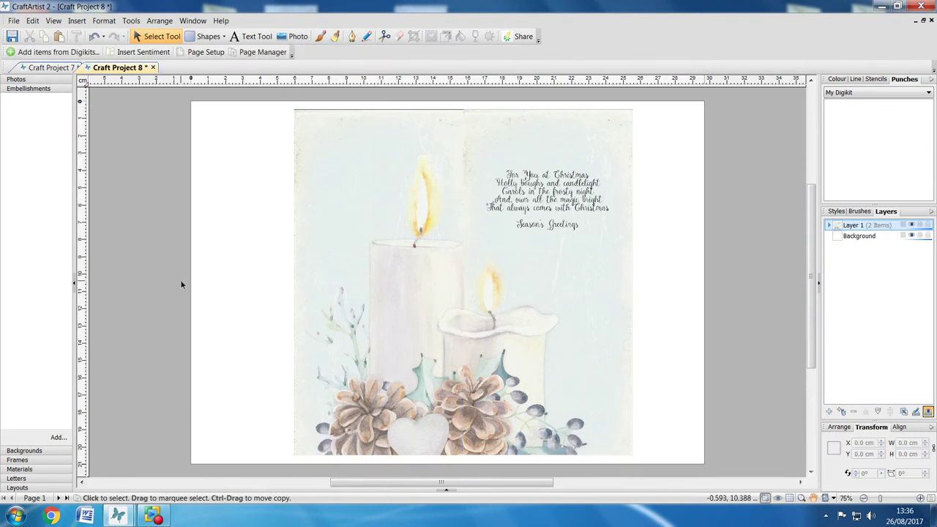
- On Craft Project 7, place the three-poinsettia strip left and the lace poinsettia panel beside it
{"action": "left_click", "coordinate": [46, 67]}
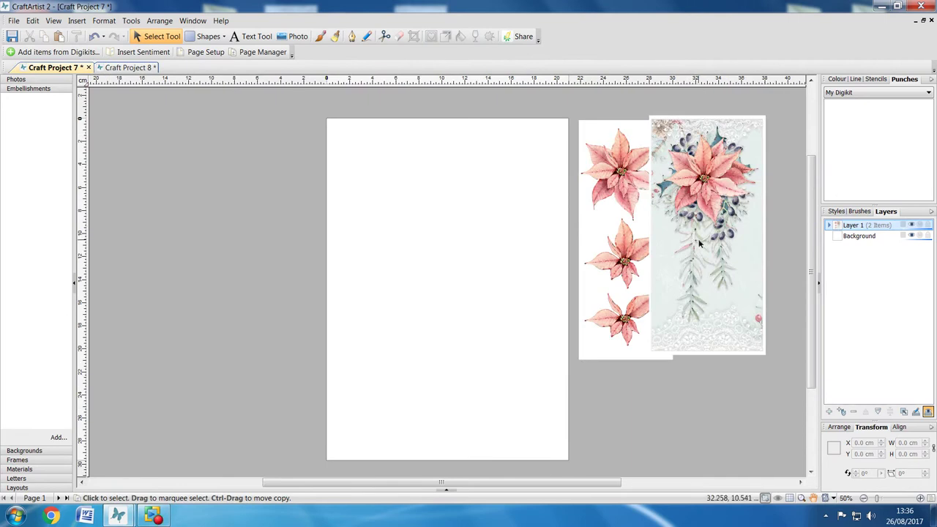
{"action": "left_click_drag", "start_coordinate": [700, 246], "coordinate": [496, 257]}
{"action": "left_click", "coordinate": [640, 264]}
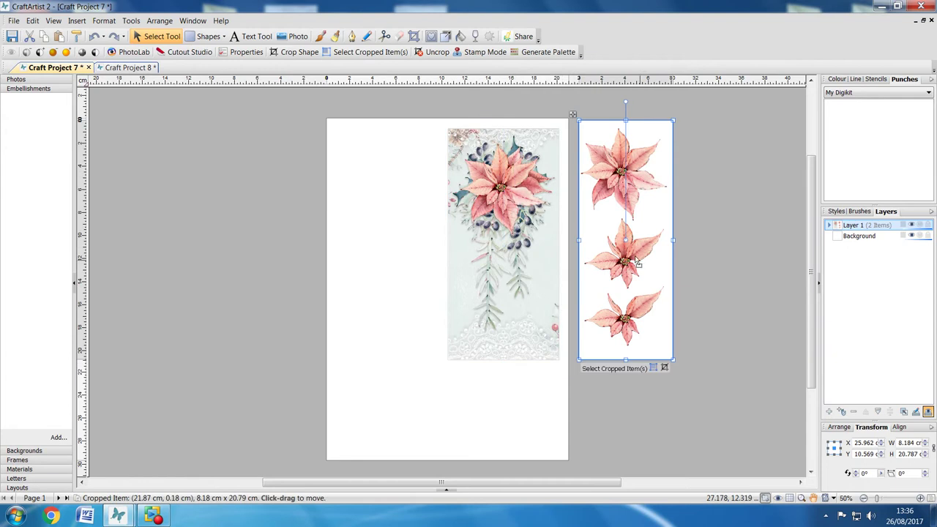
{"action": "left_click_drag", "start_coordinate": [641, 265], "coordinate": [408, 272]}
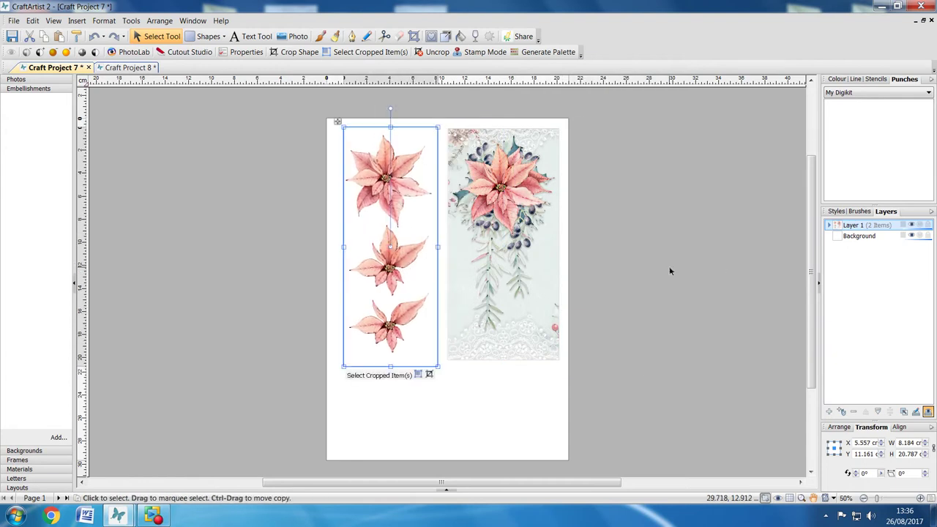
{"action": "left_click", "coordinate": [497, 262]}
{"action": "left_click_drag", "start_coordinate": [497, 263], "coordinate": [498, 272]}
{"action": "left_click", "coordinate": [637, 247]}
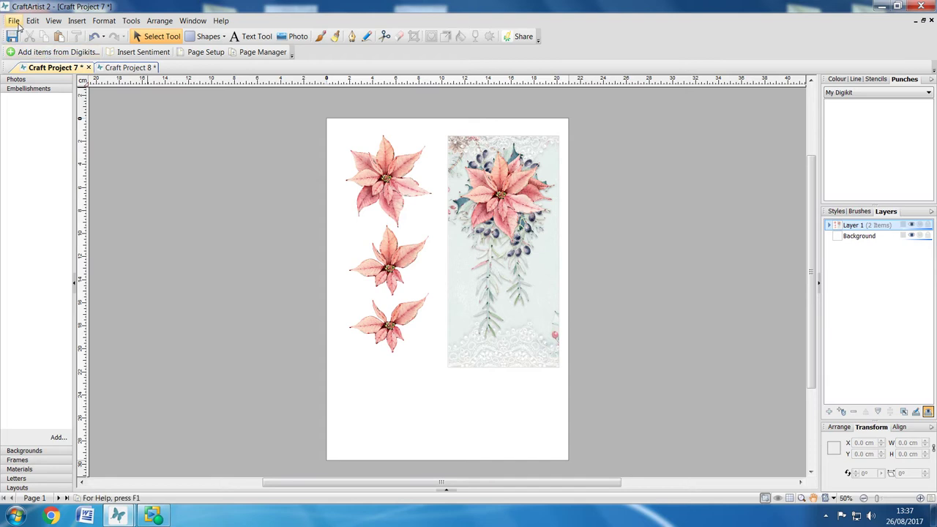
- Export Craft Project 7 as a PDF saved to the Desktop with default publish settings
{"action": "left_click", "coordinate": [18, 23]}
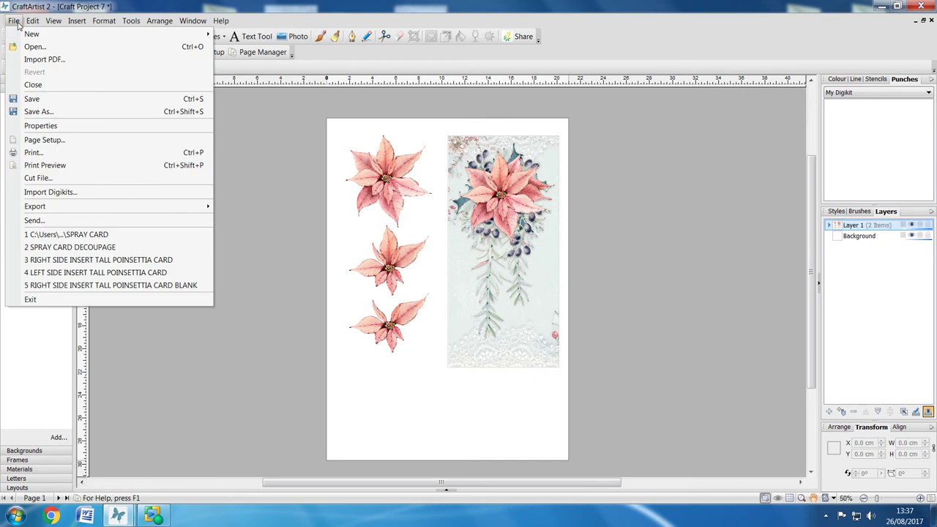
{"action": "mouse_move", "coordinate": [51, 207]}
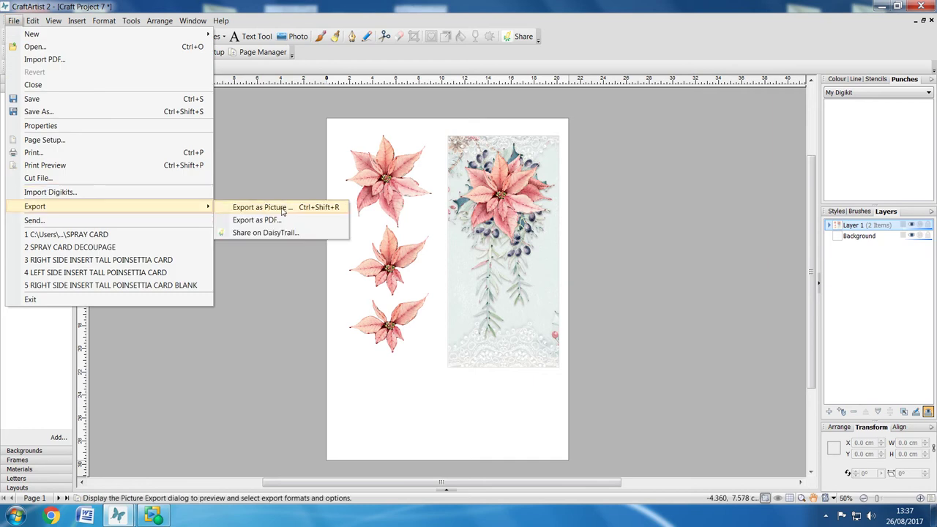
{"action": "left_click", "coordinate": [237, 221]}
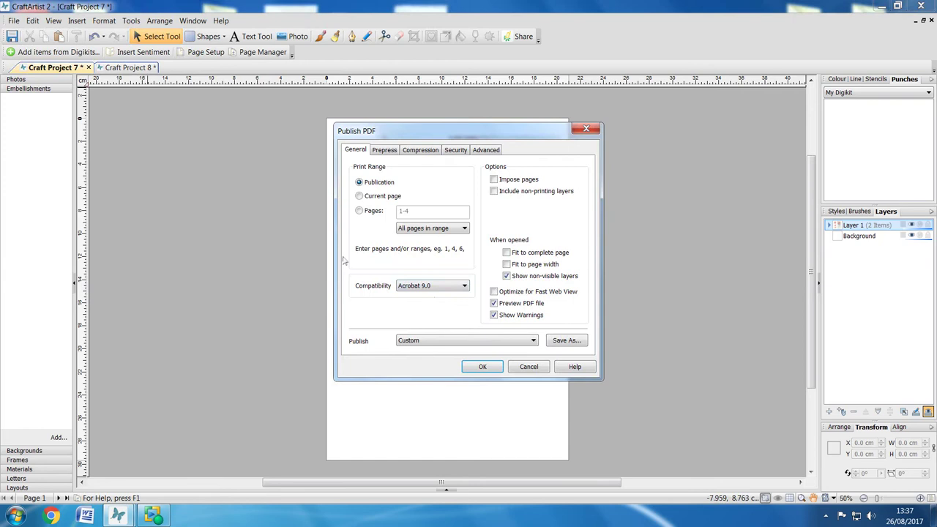
{"action": "left_click", "coordinate": [482, 366]}
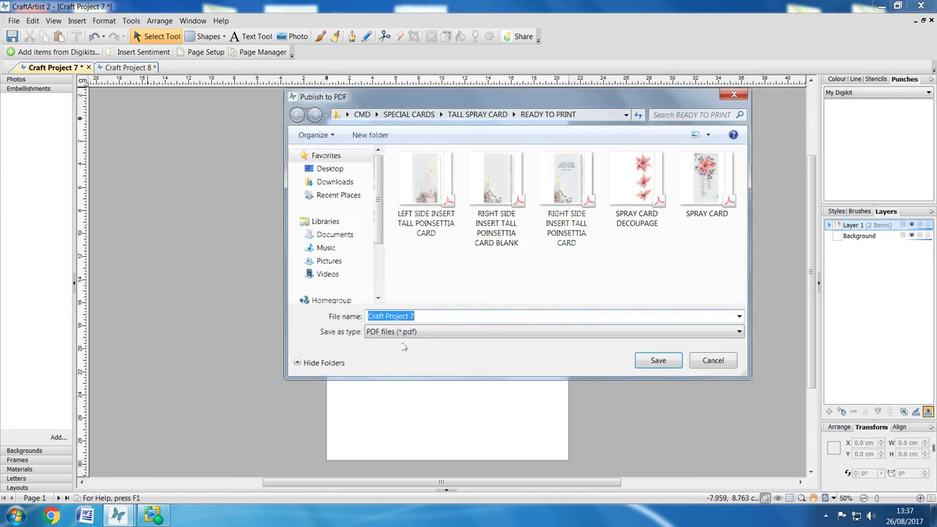
{"action": "left_click", "coordinate": [329, 168]}
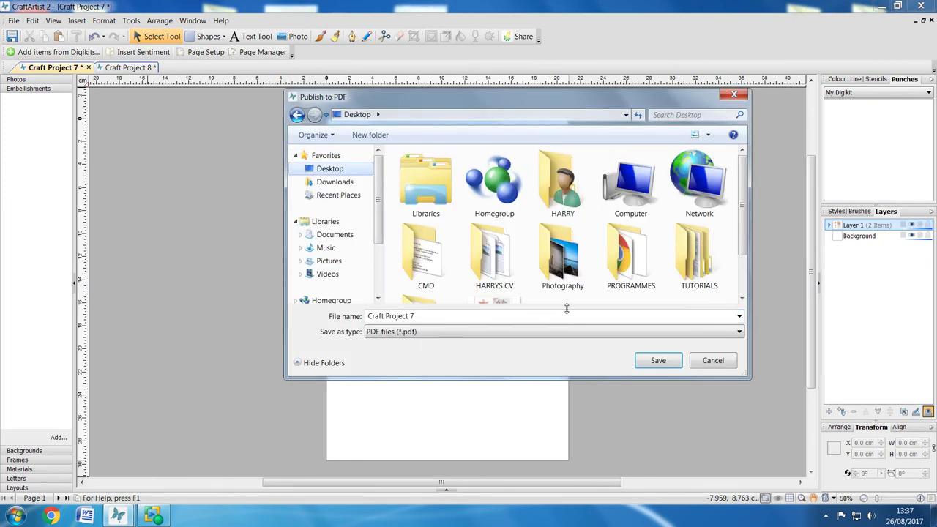
{"action": "left_click", "coordinate": [657, 362]}
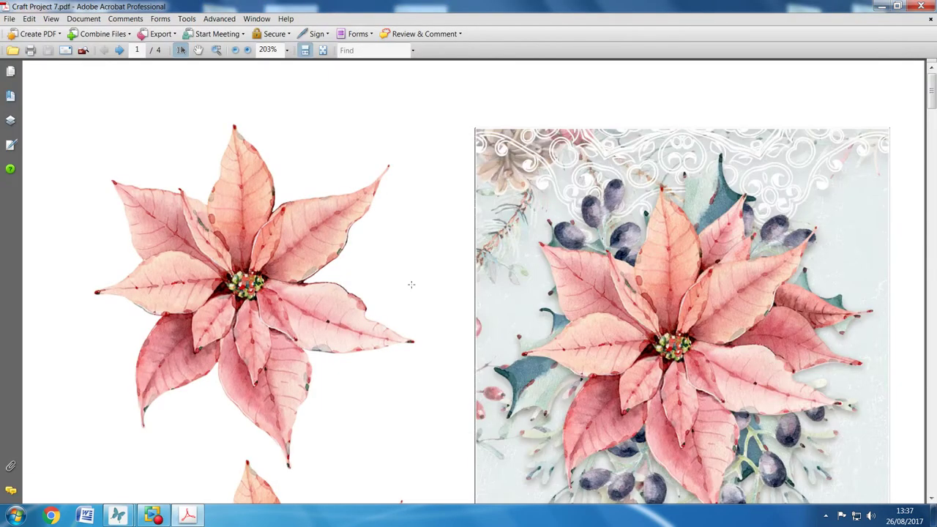
{"action": "scroll", "coordinate": [412, 285], "scroll_direction": "down", "scroll_amount": 6}
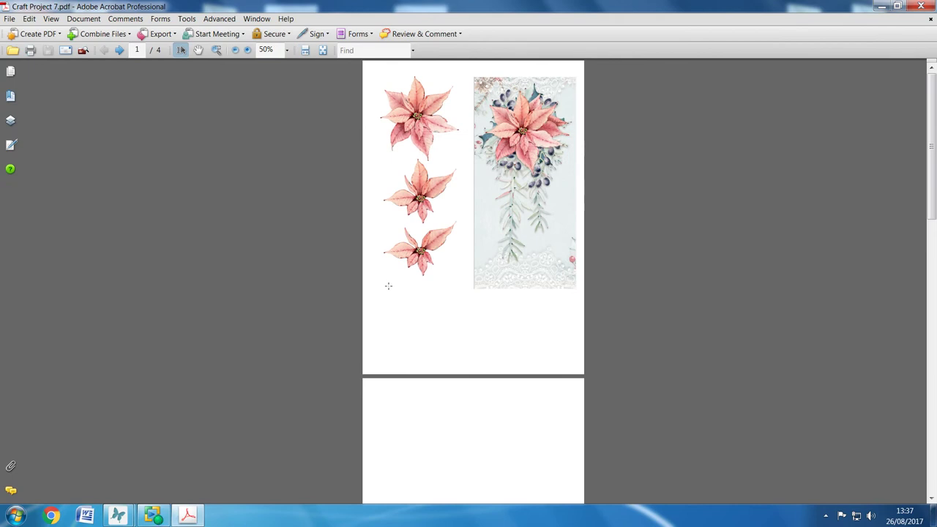
{"action": "scroll", "coordinate": [692, 300], "scroll_direction": "down", "scroll_amount": 10}
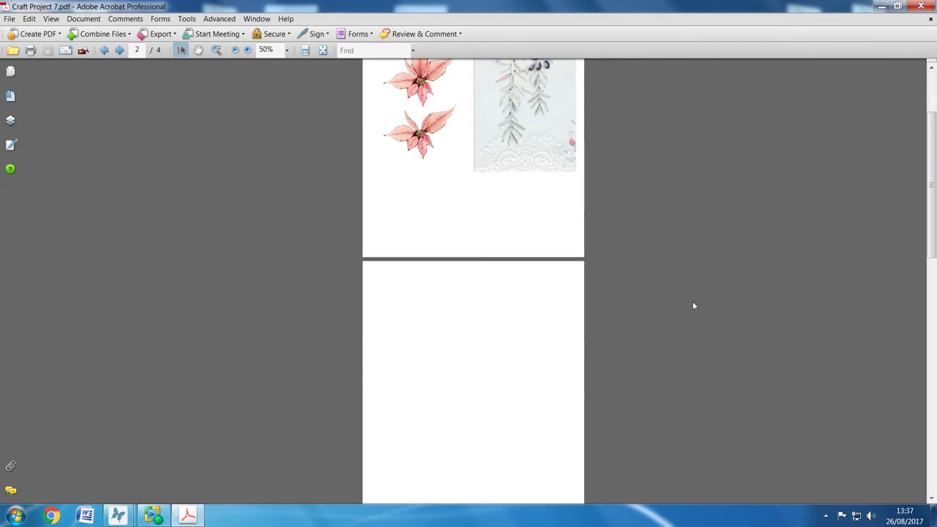
{"action": "scroll", "coordinate": [693, 309], "scroll_direction": "up", "scroll_amount": 5}
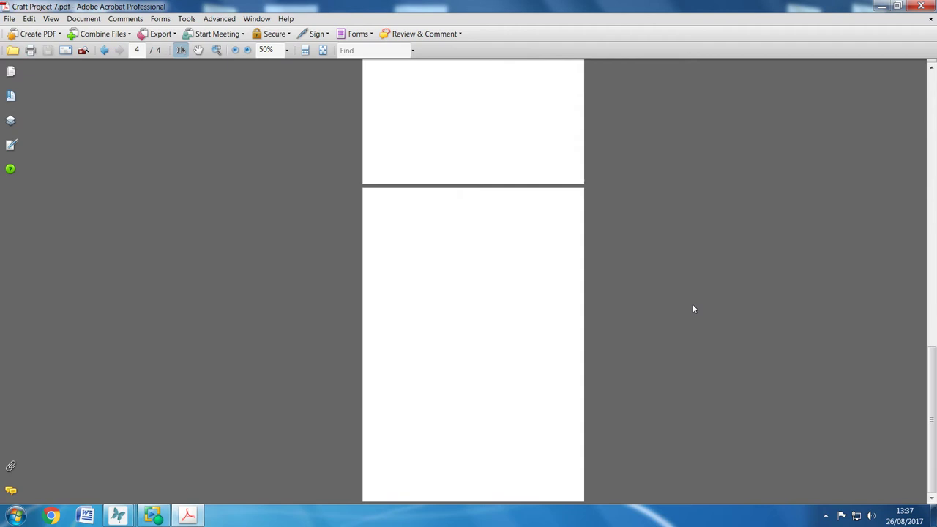
{"action": "scroll", "coordinate": [691, 313], "scroll_direction": "up", "scroll_amount": 3}
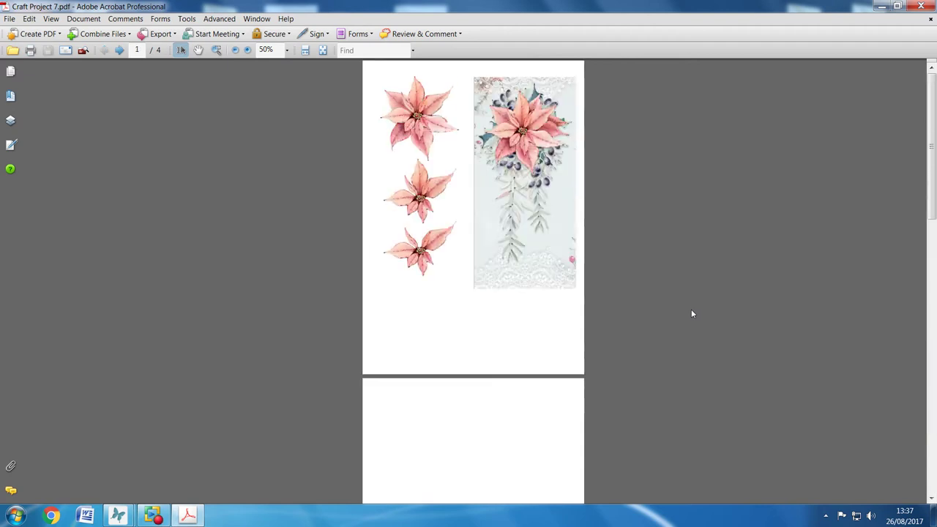
{"action": "scroll", "coordinate": [469, 313], "scroll_direction": "down", "scroll_amount": 4}
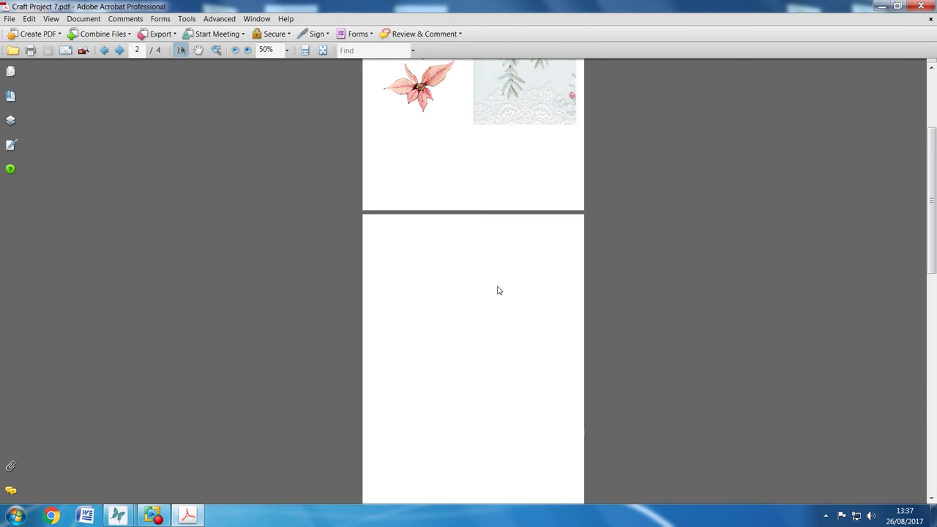
{"action": "scroll", "coordinate": [264, 276], "scroll_direction": "up", "scroll_amount": 4}
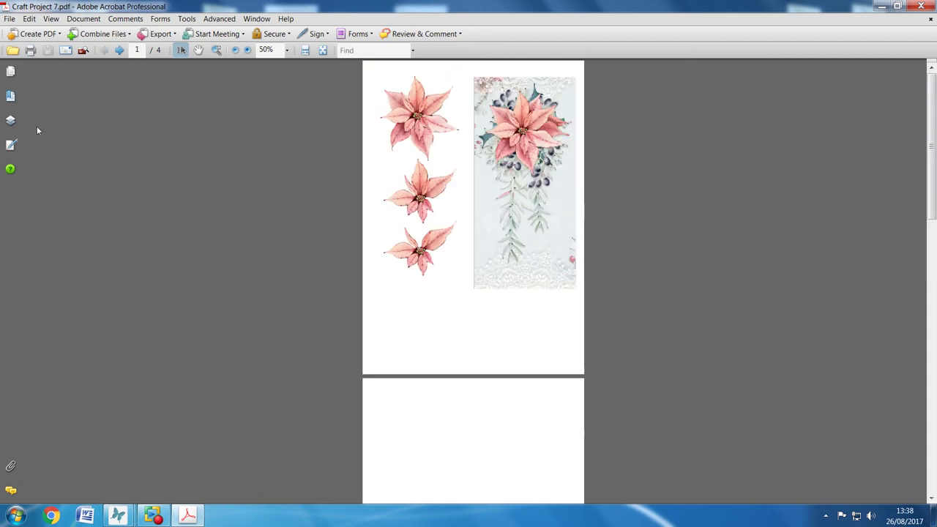
{"action": "left_click", "coordinate": [9, 19]}
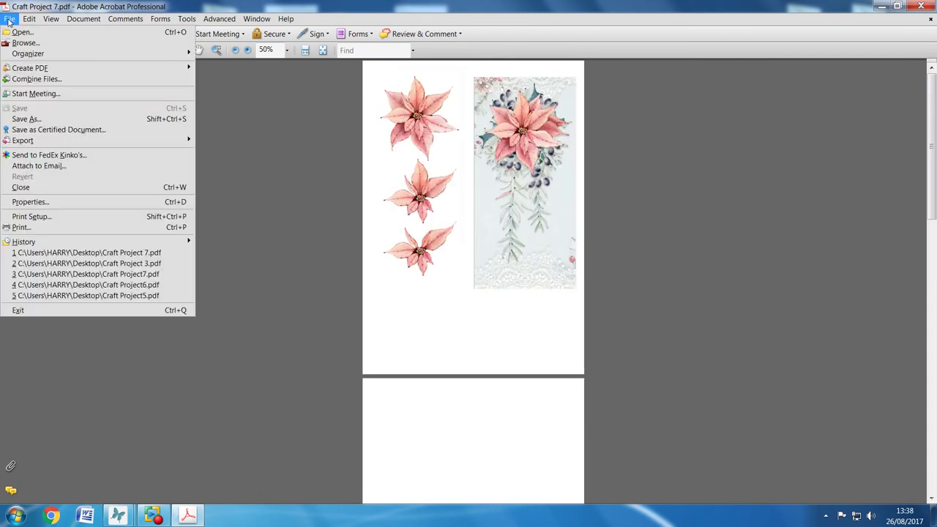
{"action": "left_click", "coordinate": [29, 227]}
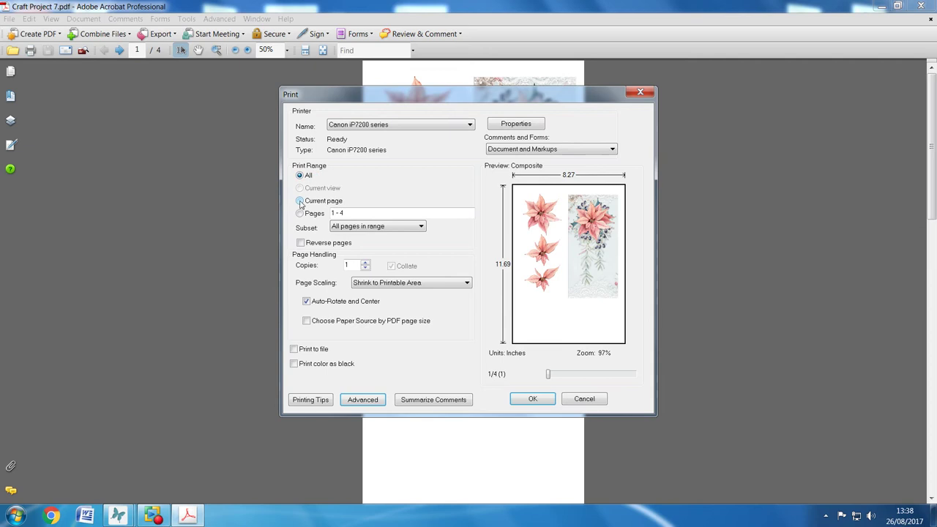
{"action": "left_click", "coordinate": [397, 284]}
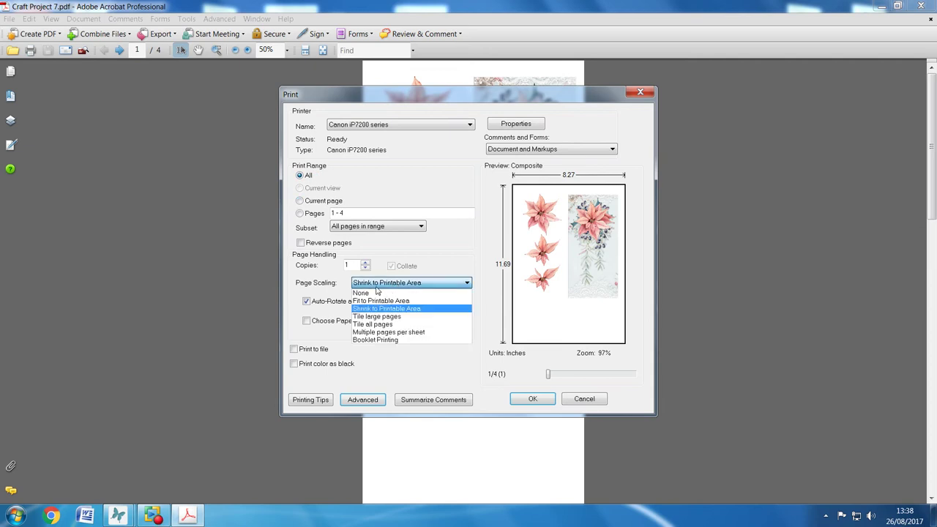
{"action": "left_click", "coordinate": [301, 205]}
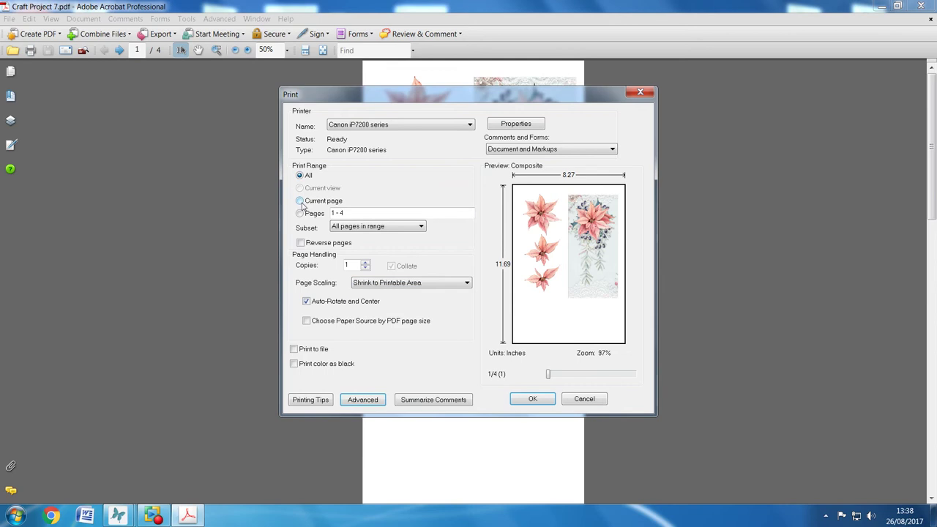
{"action": "left_click", "coordinate": [300, 202]}
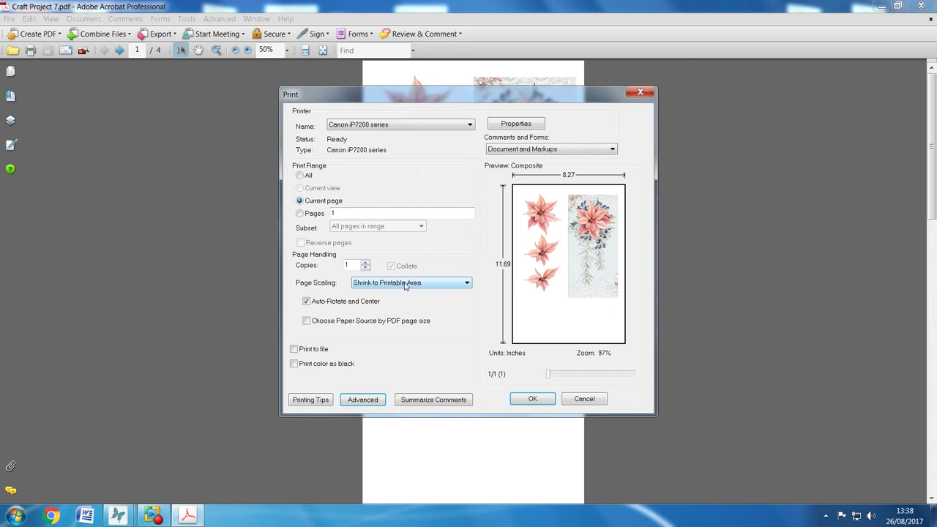
{"action": "left_click", "coordinate": [405, 285]}
{"action": "left_click", "coordinate": [370, 296]}
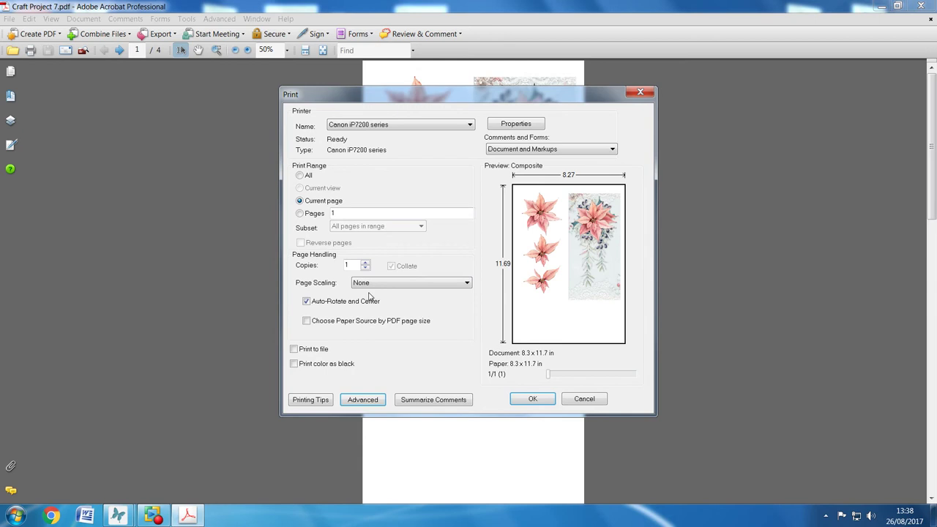
{"action": "left_click", "coordinate": [515, 125]}
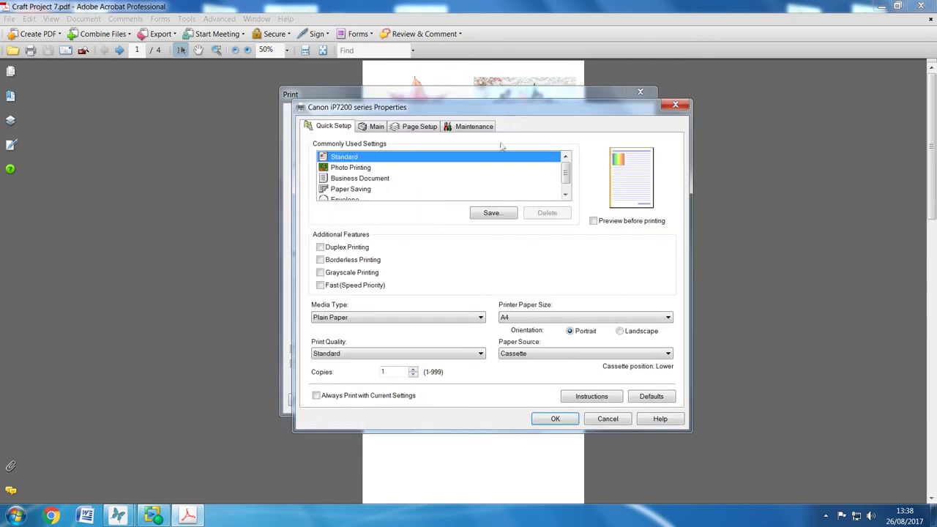
{"action": "left_click", "coordinate": [411, 128]}
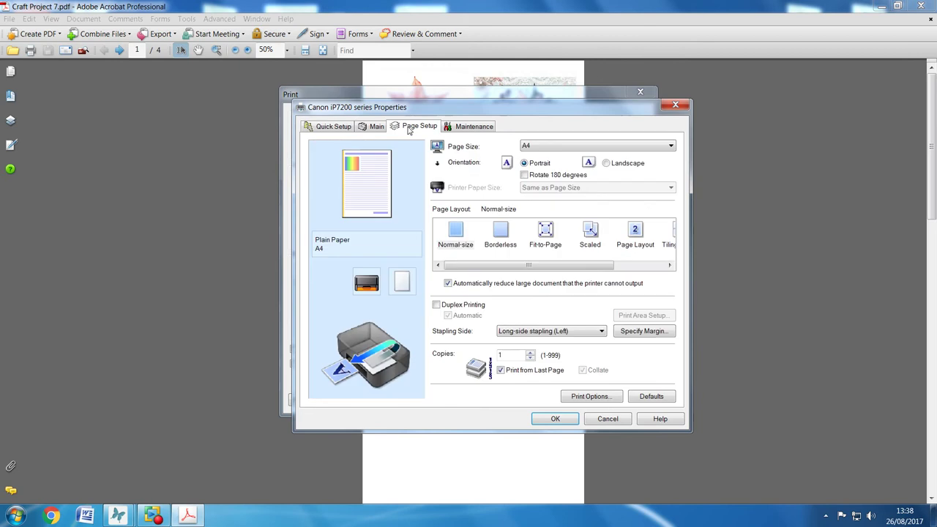
{"action": "left_click", "coordinate": [374, 128]}
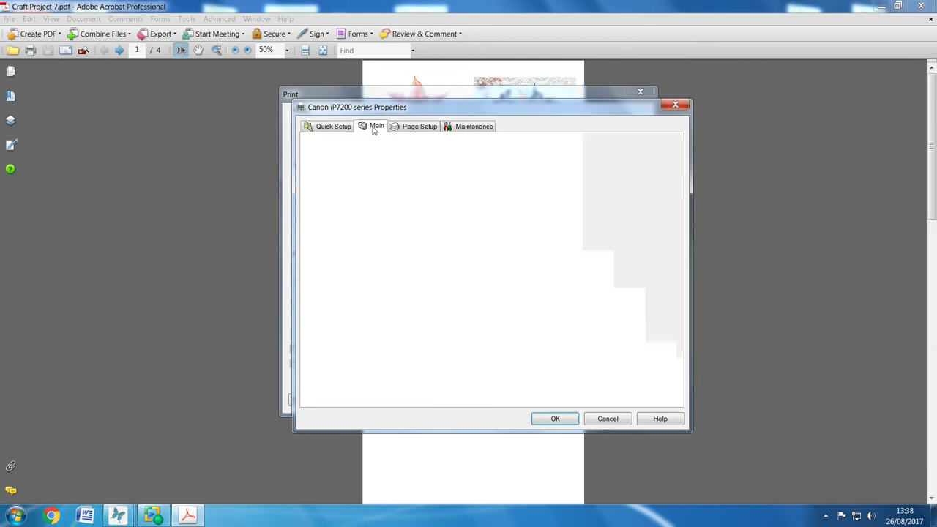
{"action": "left_click", "coordinate": [505, 200]}
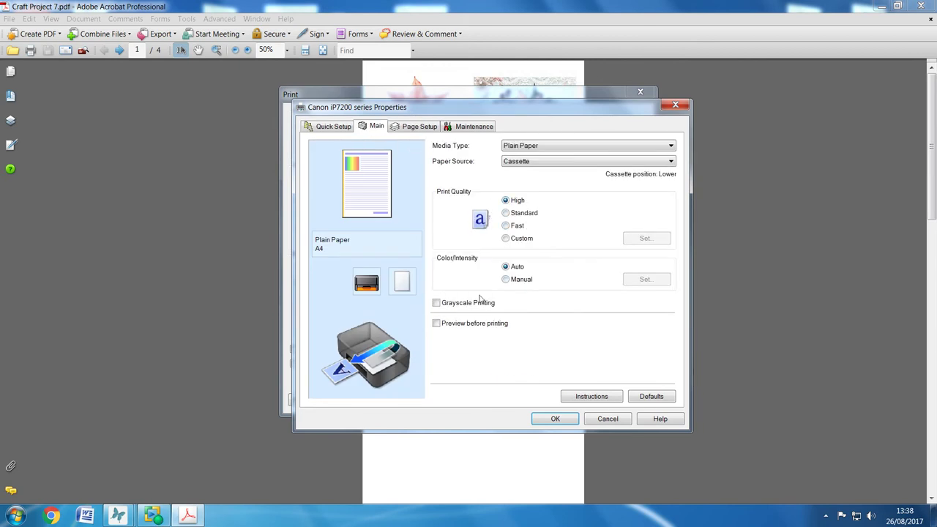
{"action": "left_click", "coordinate": [620, 423]}
{"action": "left_click", "coordinate": [580, 403]}
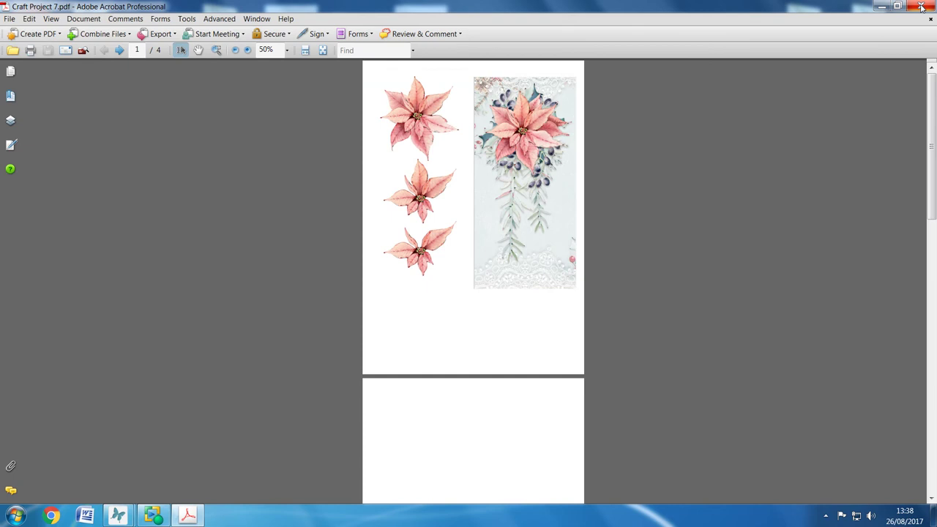
- Close Acrobat and export the Craft Project 8 candle card as the PDF 'Craft Project 8B'
{"action": "key", "text": "alt+F4"}
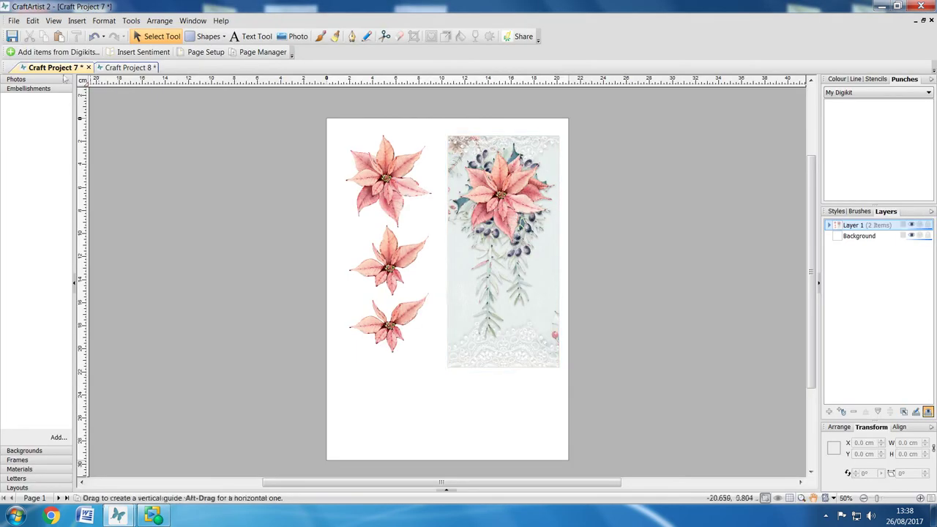
{"action": "left_click", "coordinate": [108, 67]}
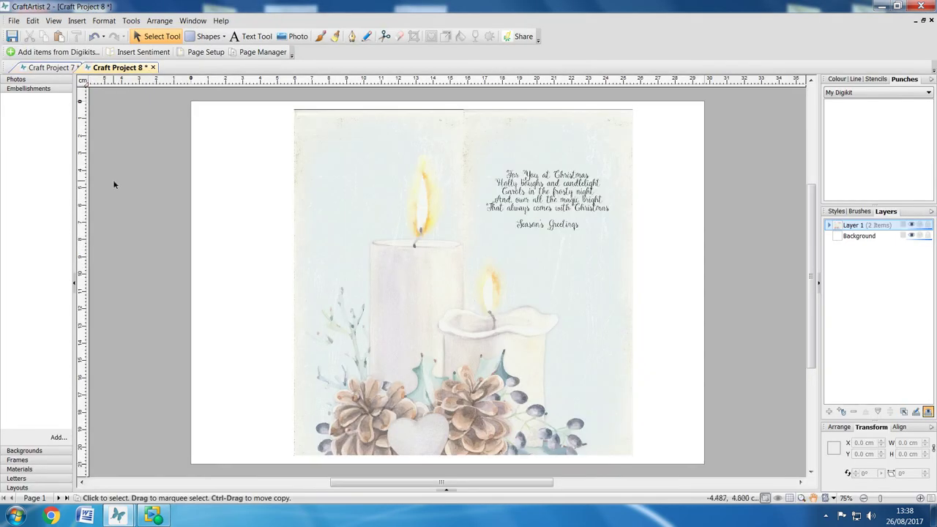
{"action": "left_click", "coordinate": [15, 22]}
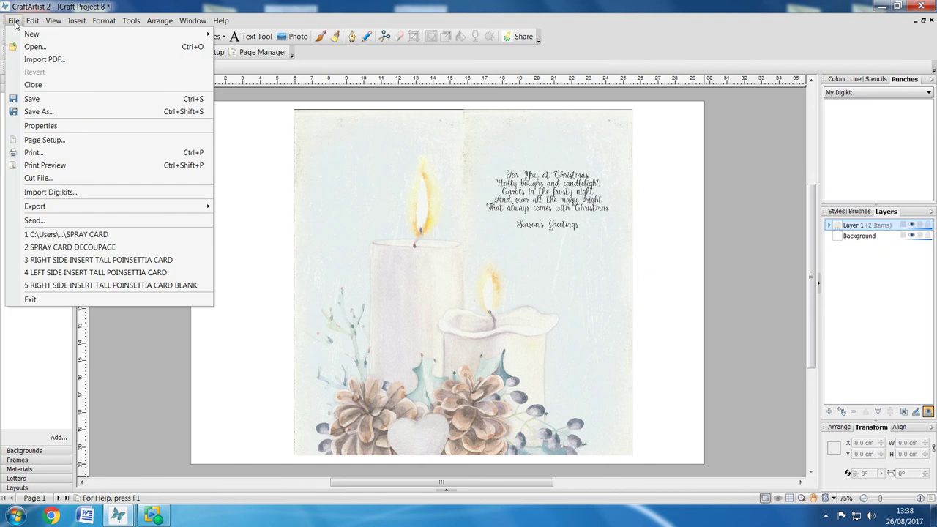
{"action": "mouse_move", "coordinate": [52, 210]}
{"action": "left_click", "coordinate": [249, 221]}
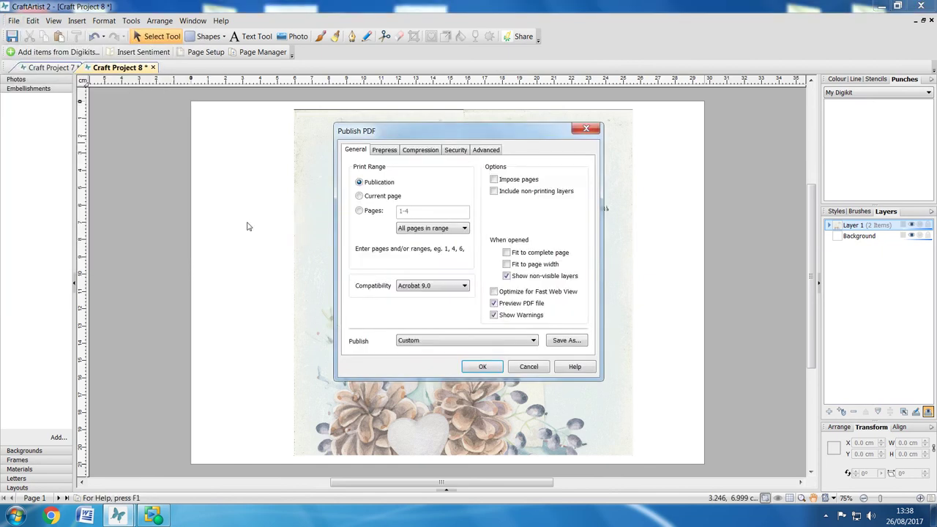
{"action": "left_click", "coordinate": [484, 366]}
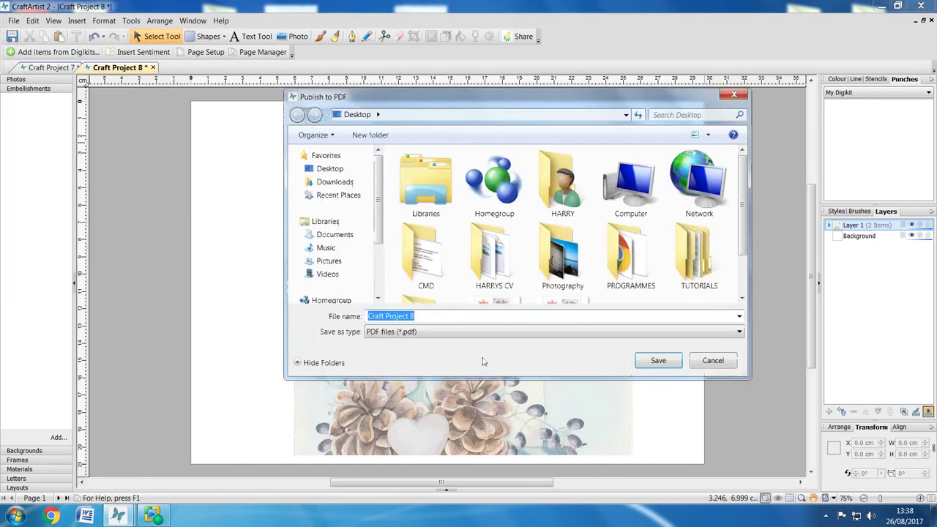
{"action": "left_click", "coordinate": [418, 316]}
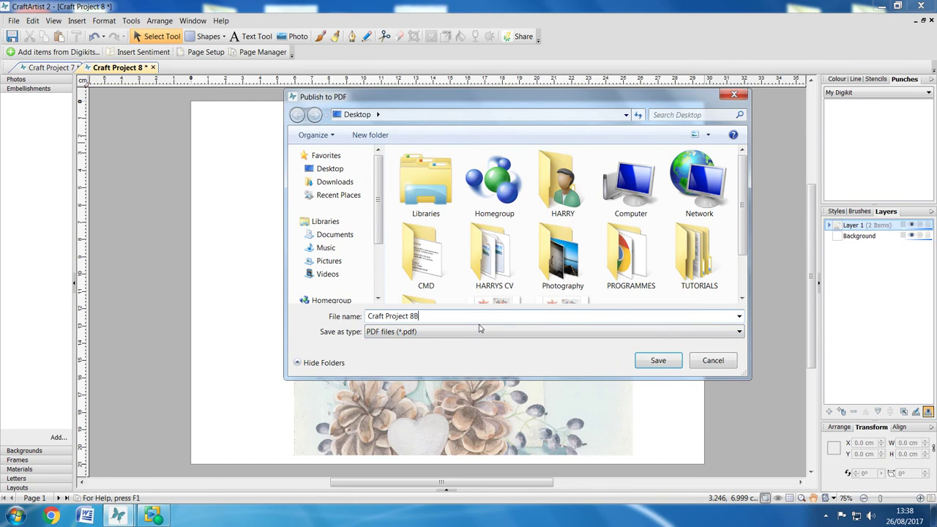
{"action": "left_click", "coordinate": [656, 360]}
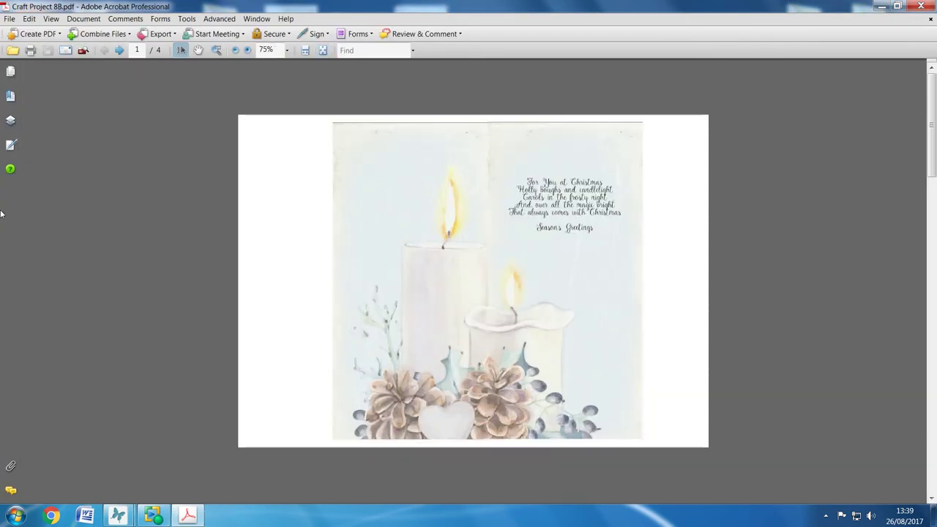
{"action": "left_click", "coordinate": [10, 18]}
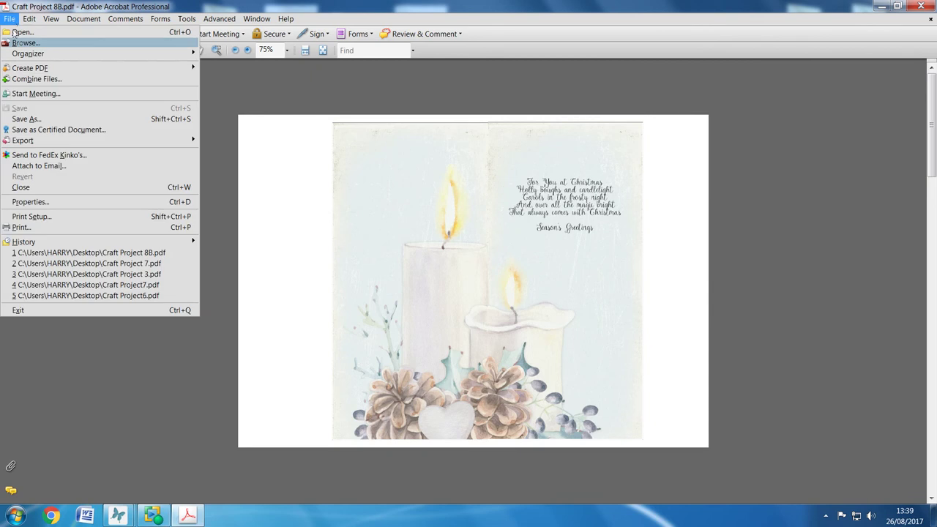
{"action": "left_click", "coordinate": [32, 228]}
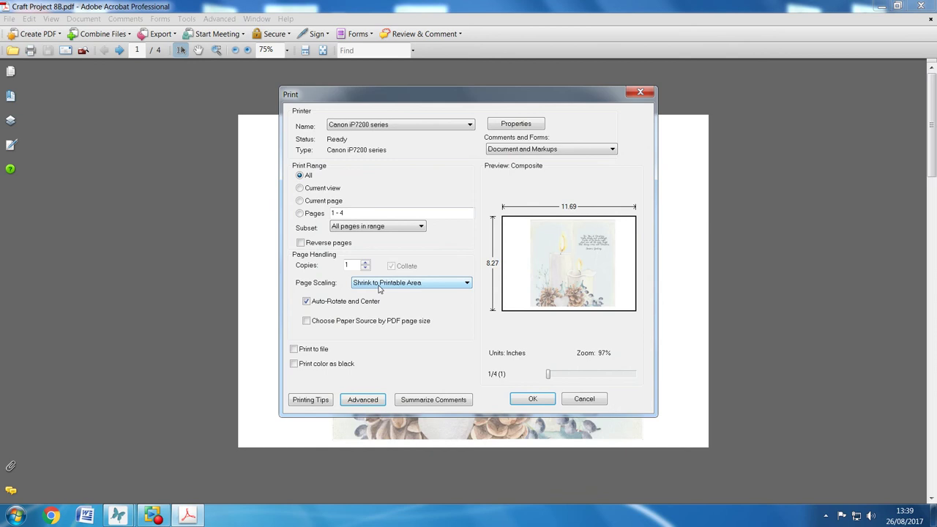
{"action": "left_click", "coordinate": [369, 285]}
{"action": "left_click", "coordinate": [369, 294]}
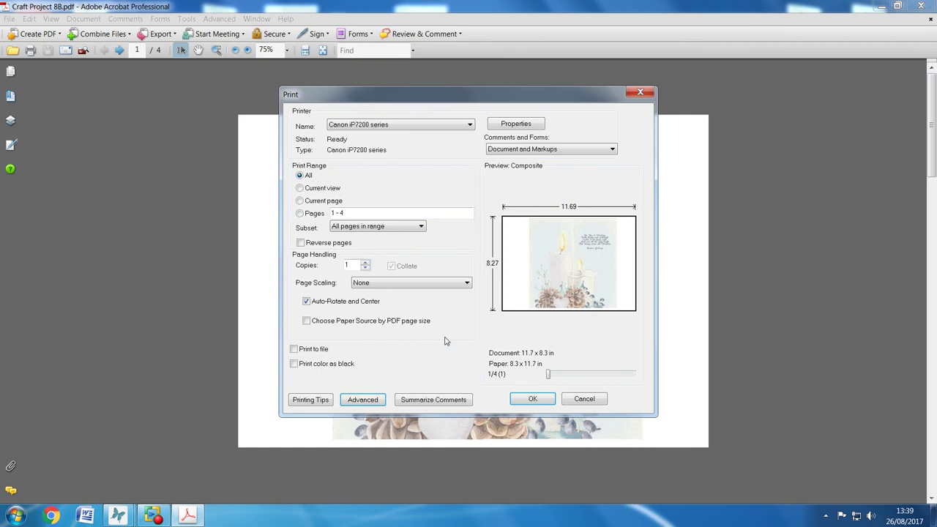
{"action": "left_click", "coordinate": [300, 201]}
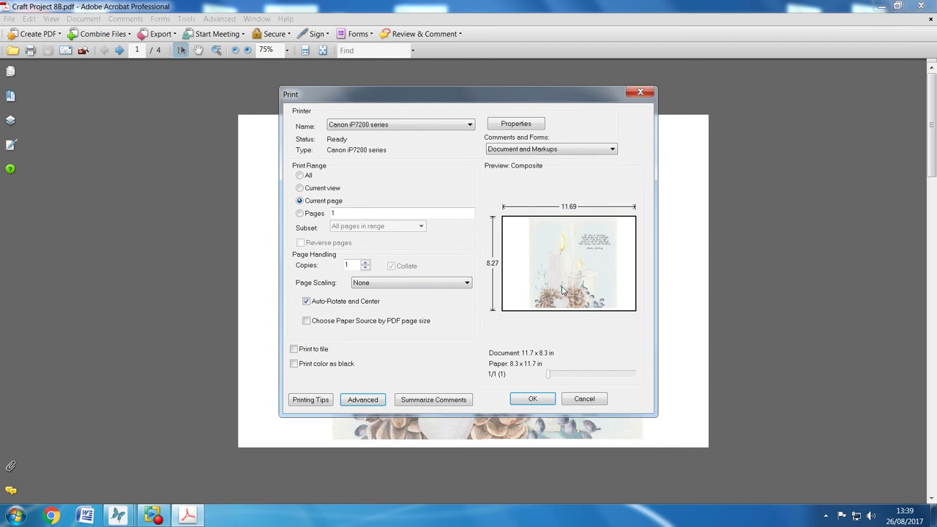
{"action": "left_click", "coordinate": [581, 401]}
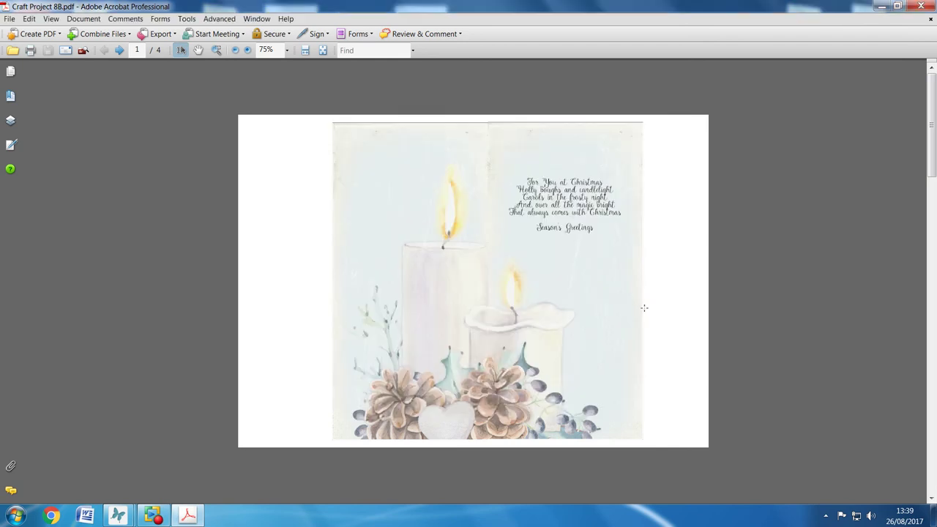
- Close Acrobat to return to the Craft Project 8 candle card in CraftArtist 2
{"action": "left_click", "coordinate": [921, 6]}
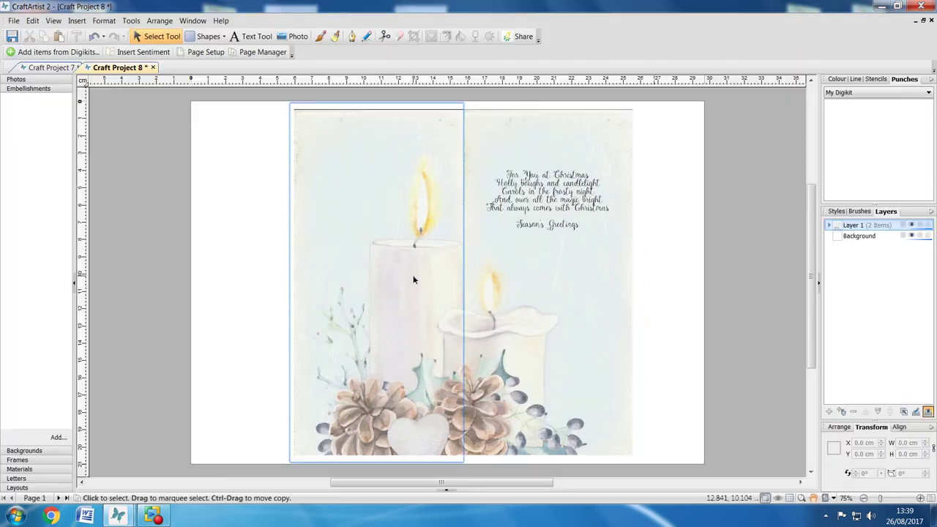